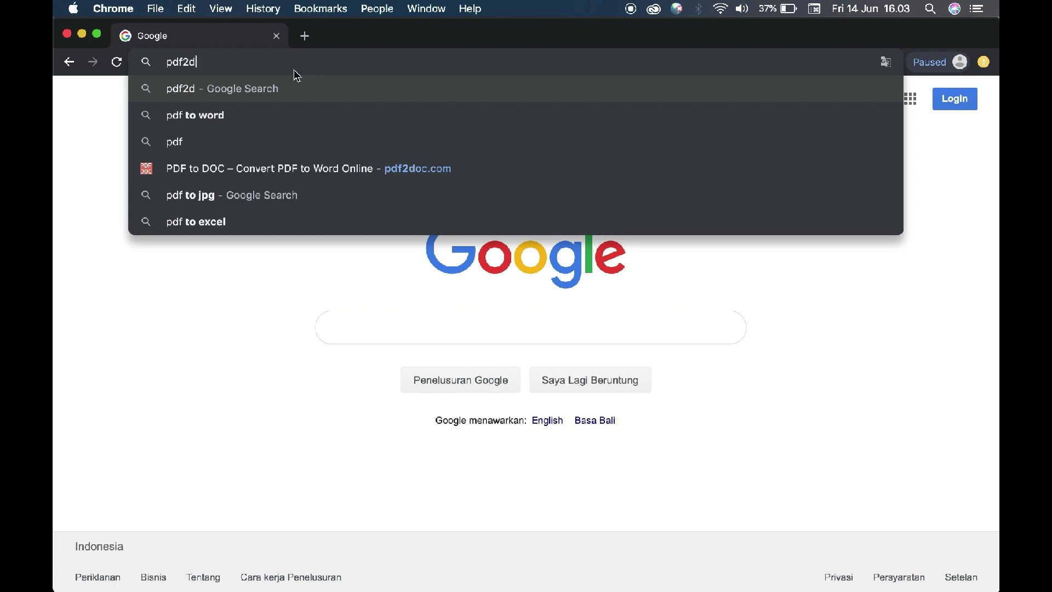
# - Go to the pdf2doc.com online PDF to DOC converter
pyautogui.press('BackSpace')
pyautogui.write('.com')
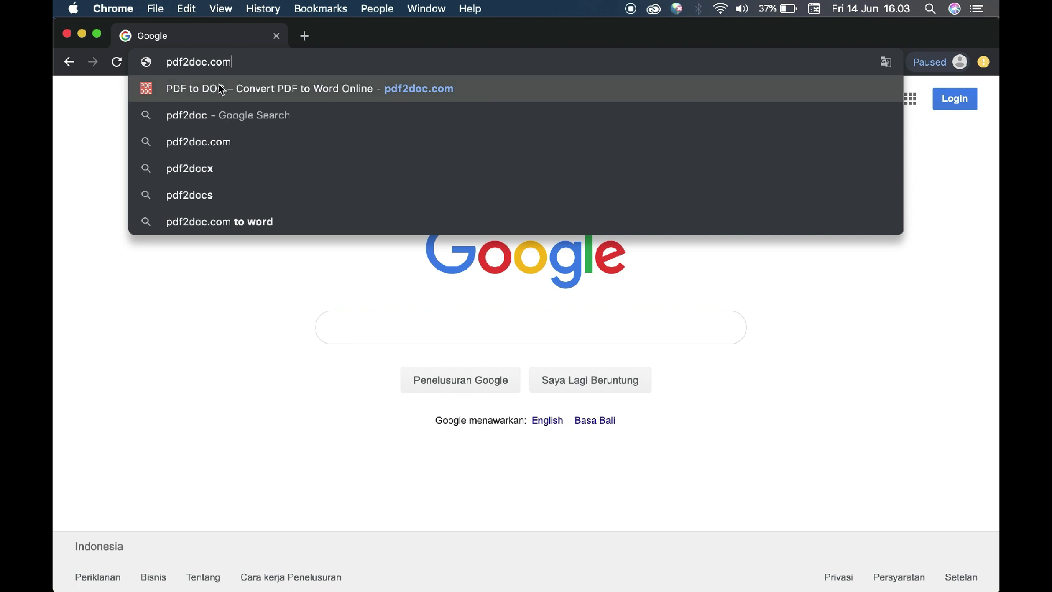
pyautogui.click(250, 89)
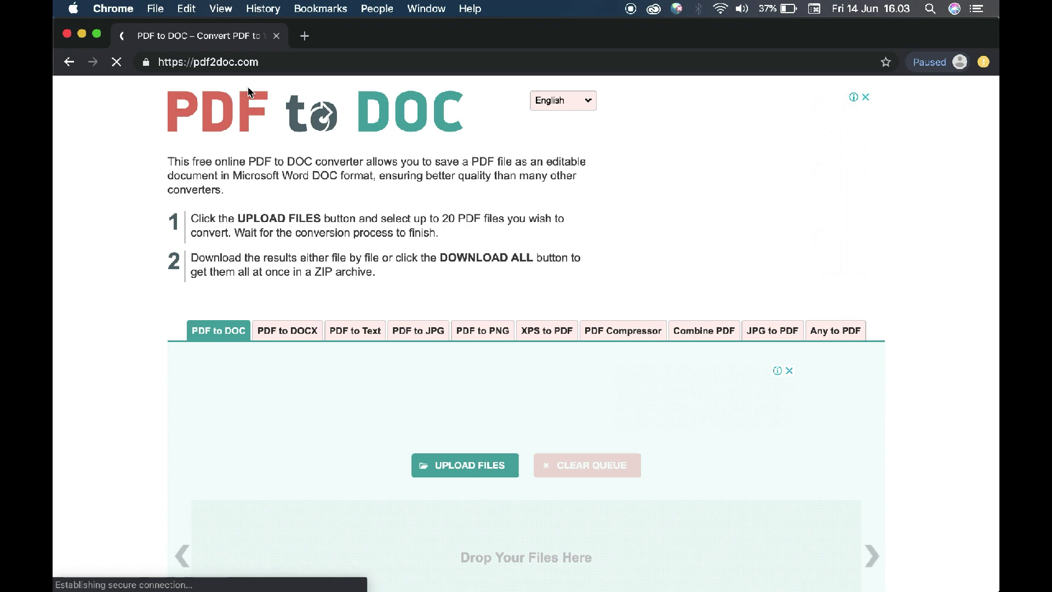
# - Upload Contoh PDF.pdf from the Musiman Project folder in Documents for conversion to DOC
pyautogui.scroll(-2, 268, 174)
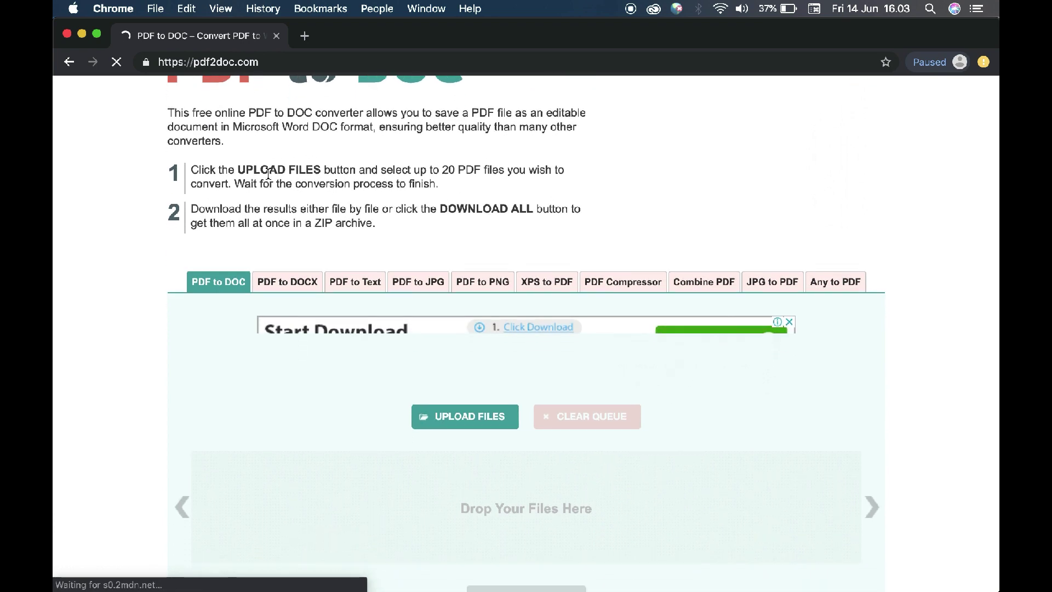
pyautogui.scroll(-3, 268, 173)
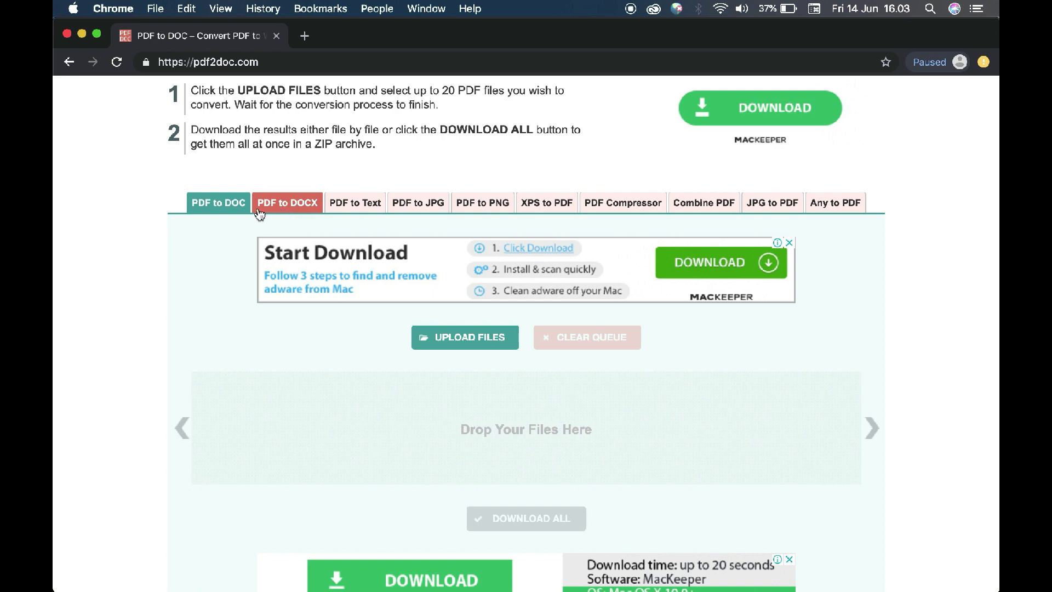
pyautogui.scroll(-2, 221, 266)
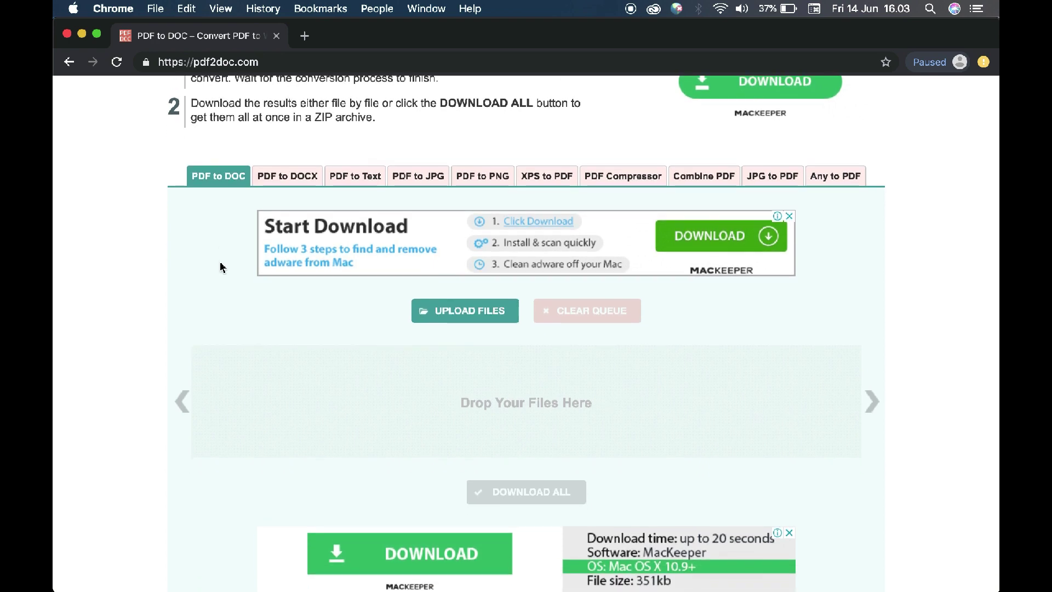
pyautogui.scroll(-3, 221, 267)
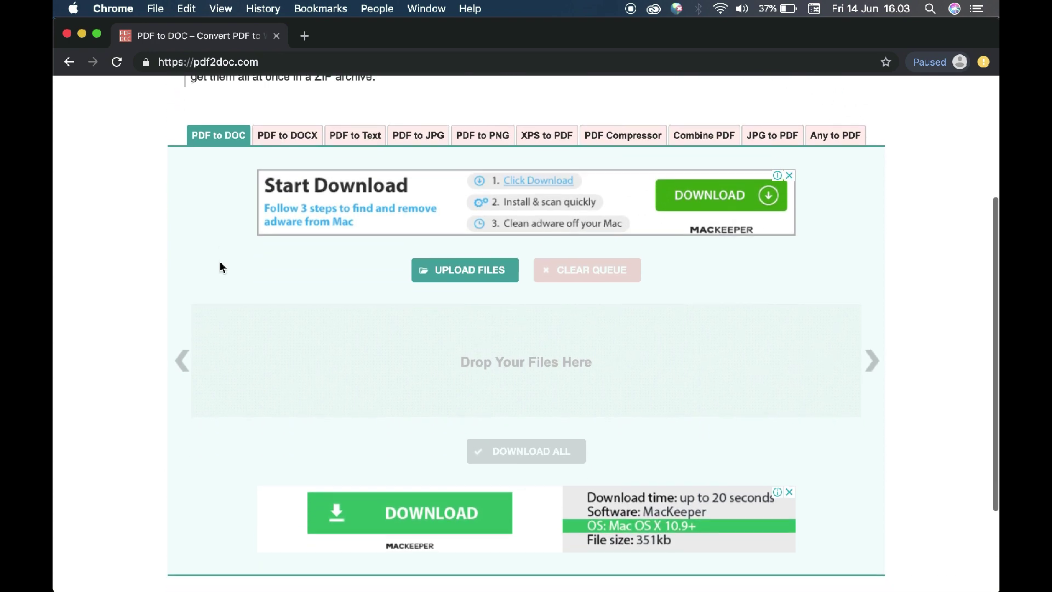
pyautogui.click(462, 271)
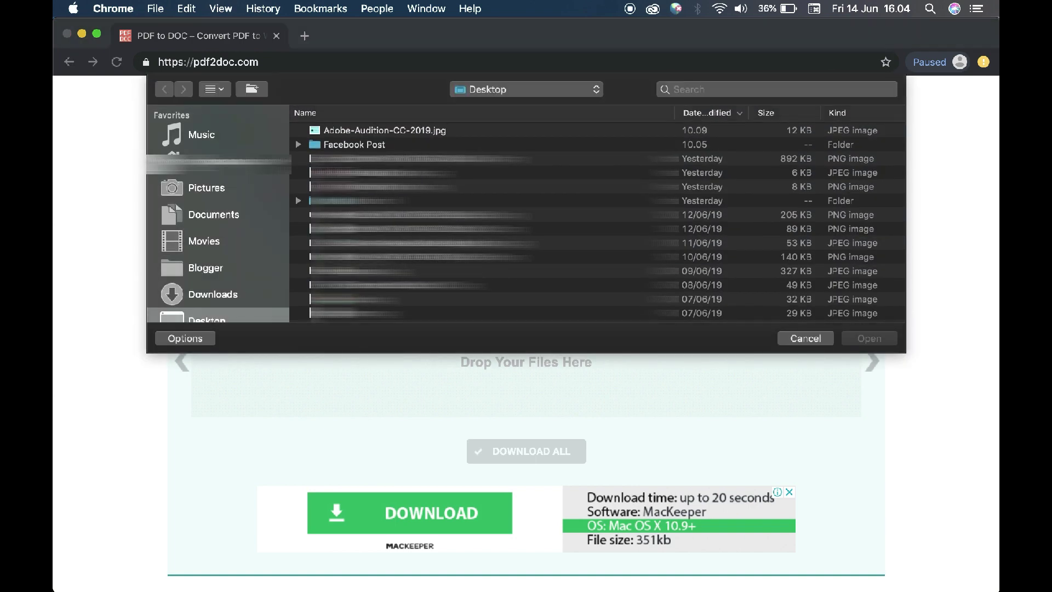
pyautogui.click(217, 224)
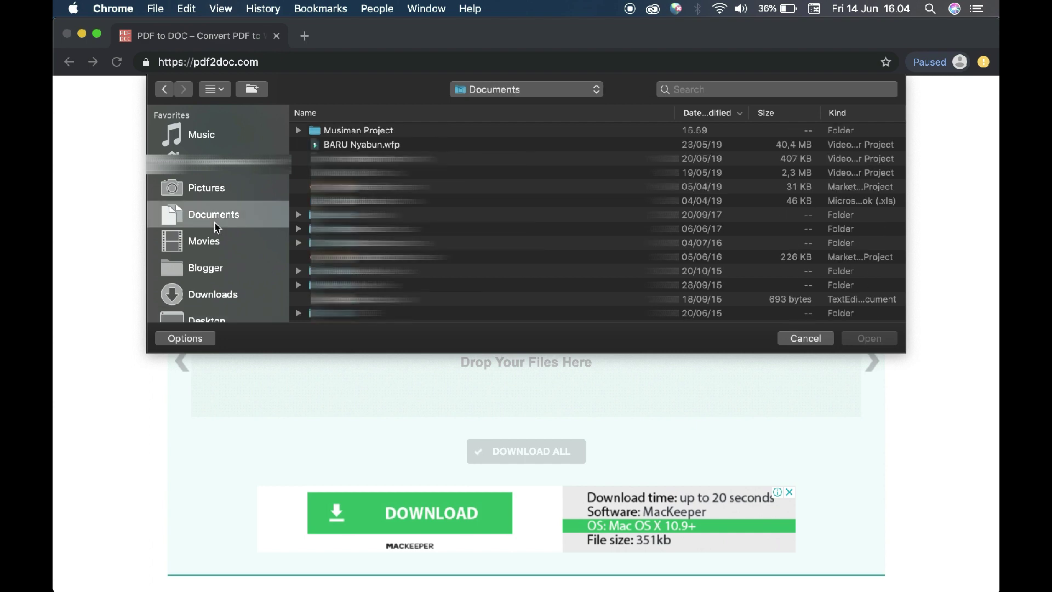
pyautogui.doubleClick(356, 135)
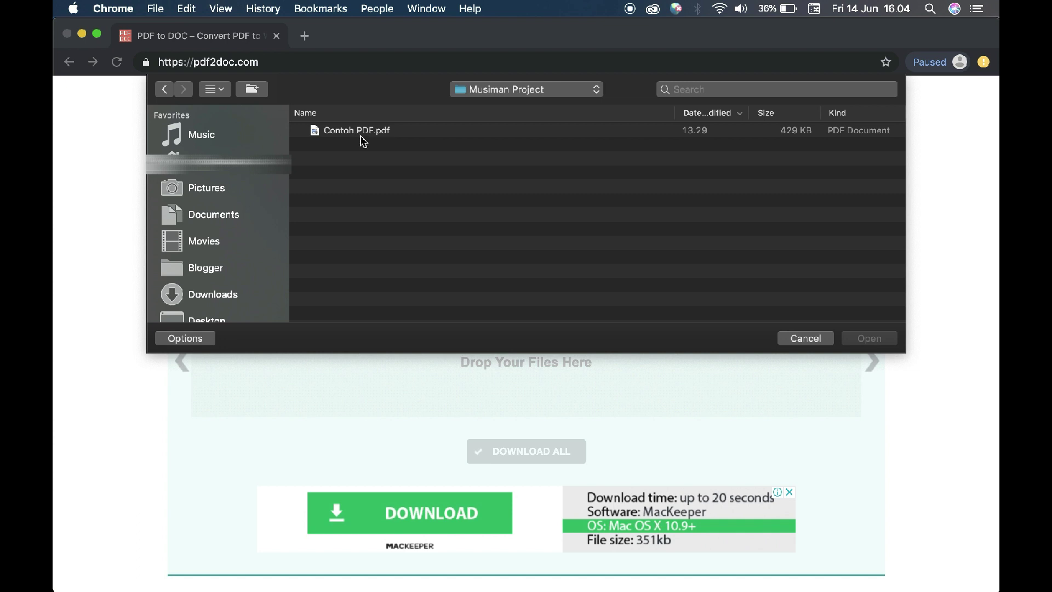
pyautogui.click(359, 135)
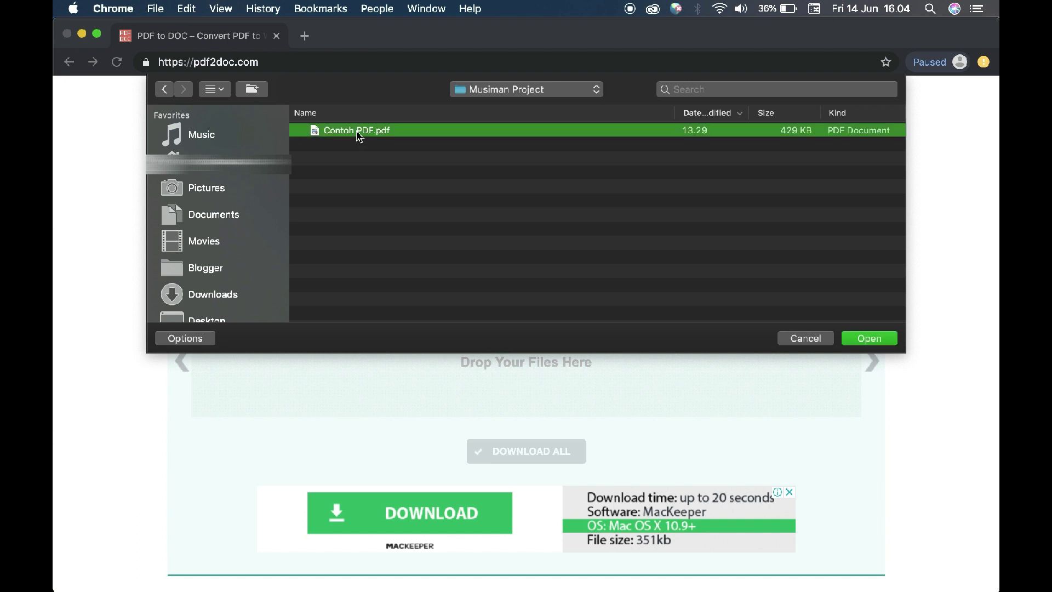
pyautogui.click(863, 339)
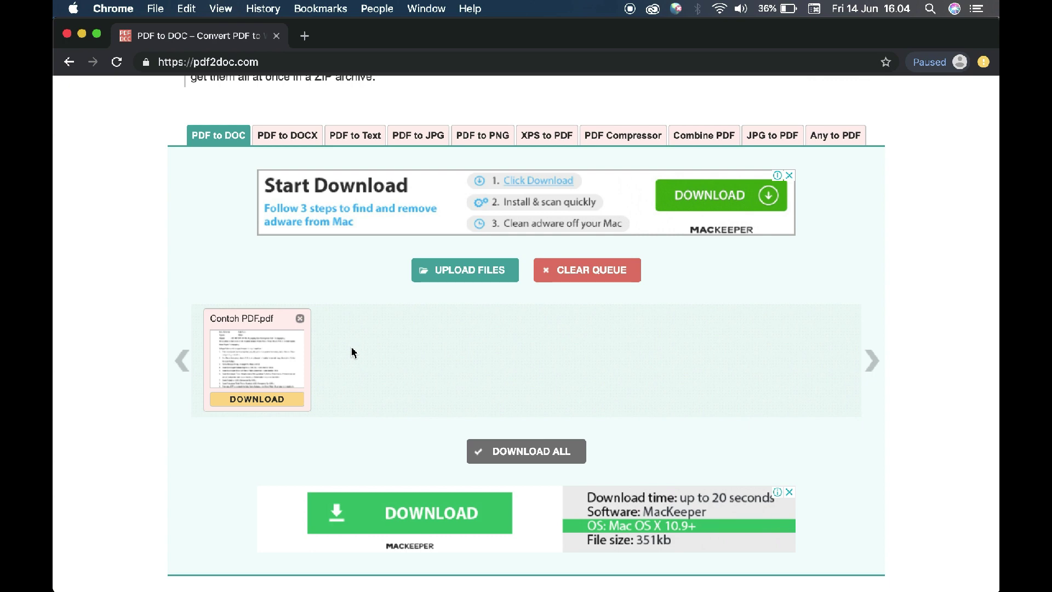
# - Download the converted Contoh PDF file and open it in a full-screen Word window
pyautogui.scroll(2, 351, 353)
pyautogui.scroll(-2, 352, 352)
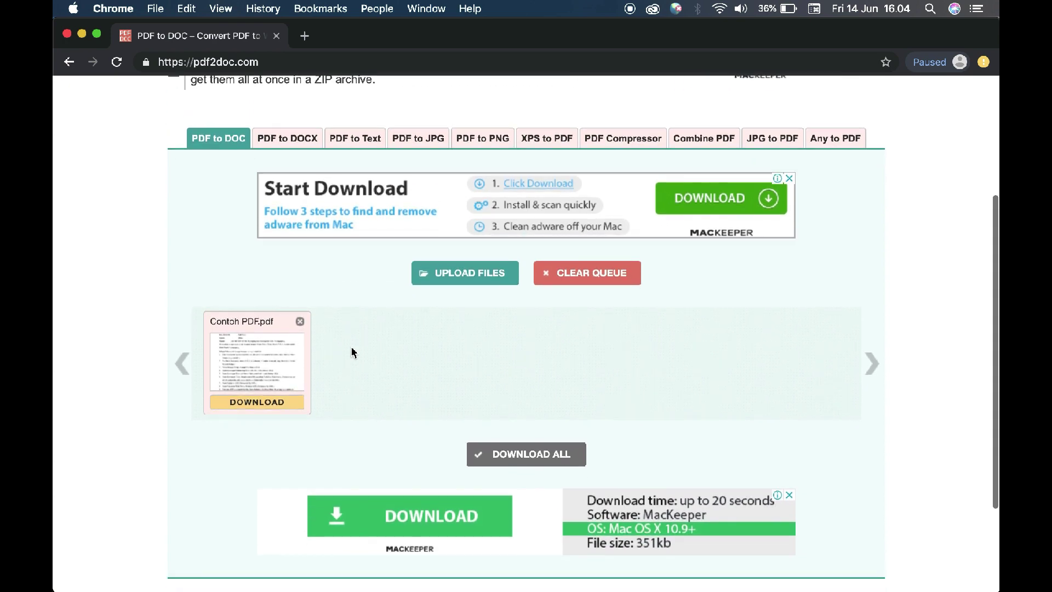
pyautogui.click(268, 404)
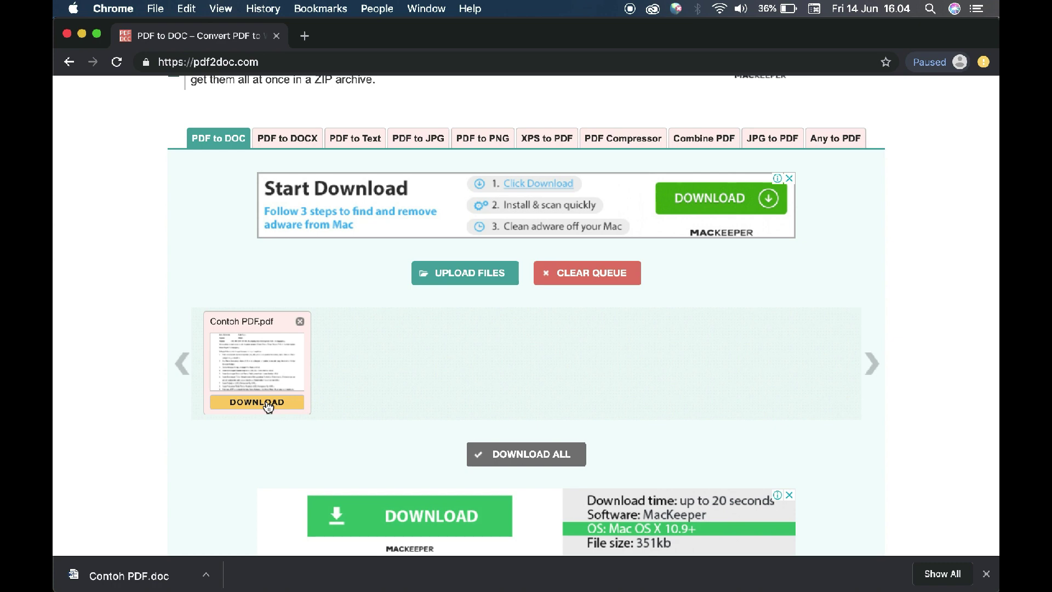
pyautogui.click(149, 580)
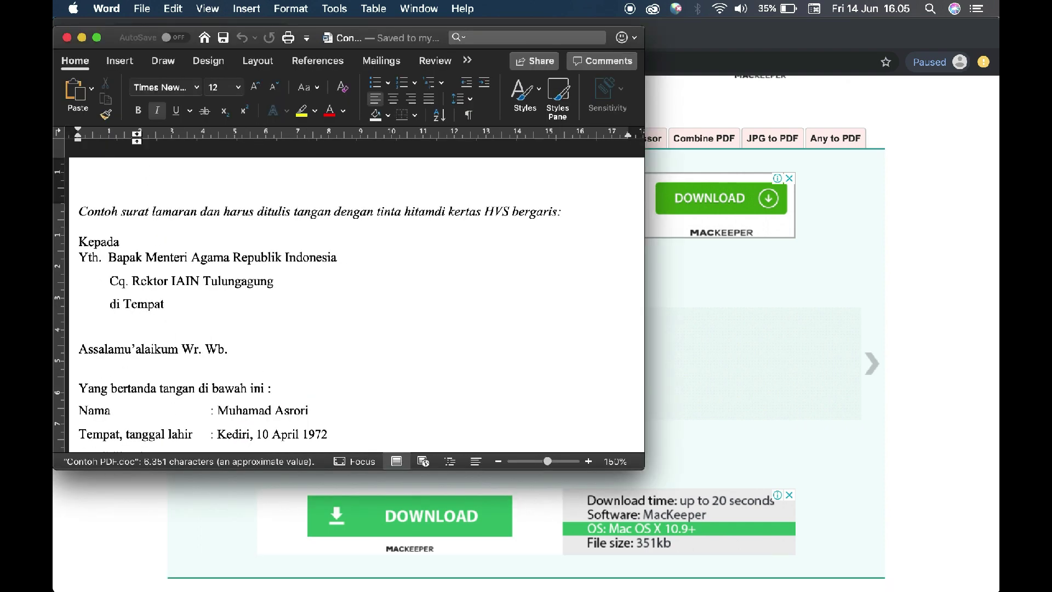
pyautogui.click(99, 40)
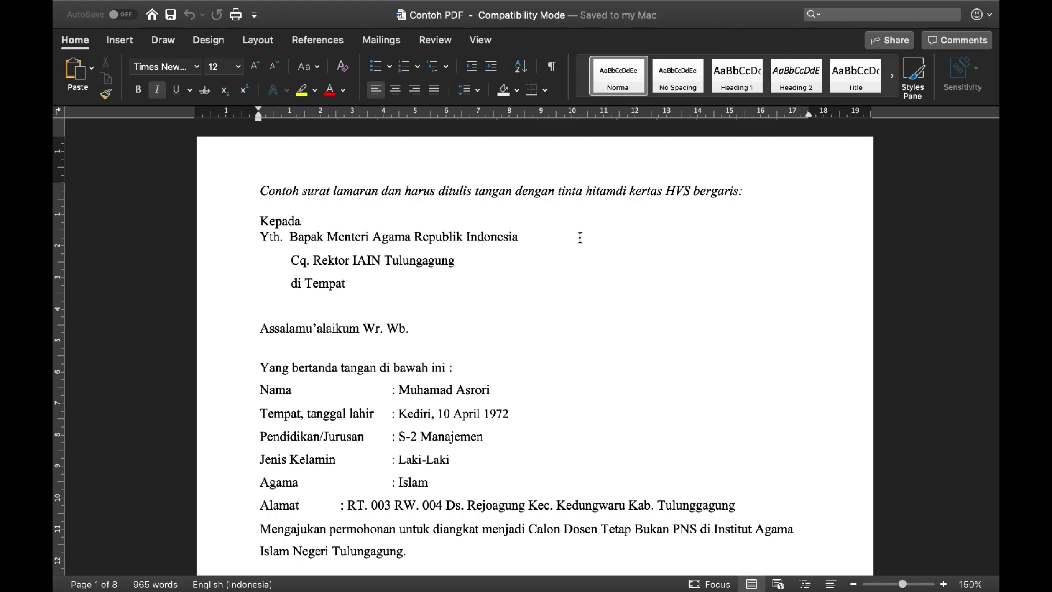
# - Replace the applicant's name on the Nama line of the letter with Musiman Project
pyautogui.scroll(-5, 579, 238)
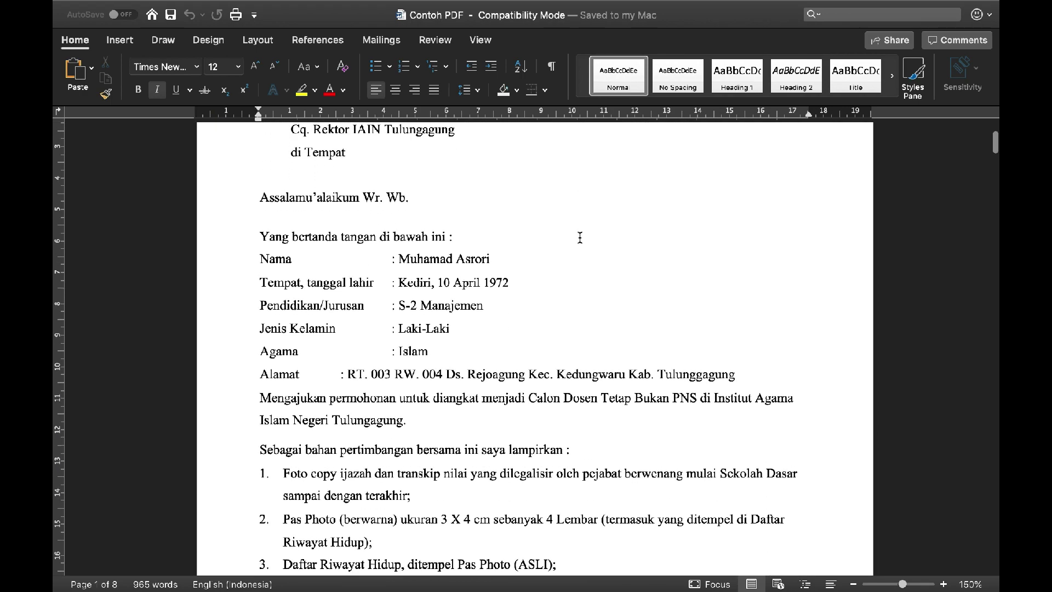
pyautogui.scroll(-1, 580, 237)
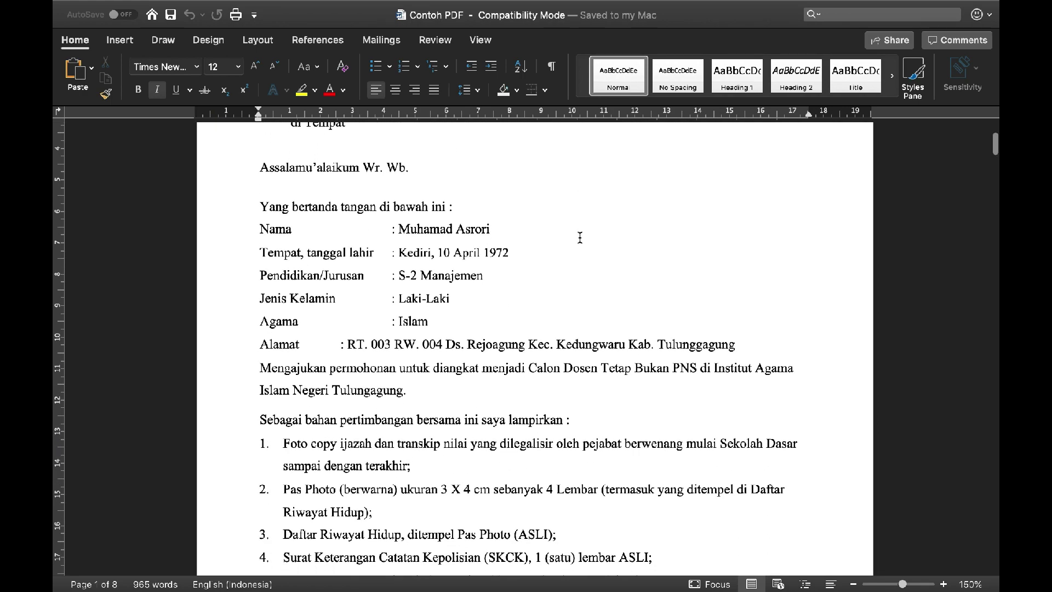
pyautogui.click(511, 228)
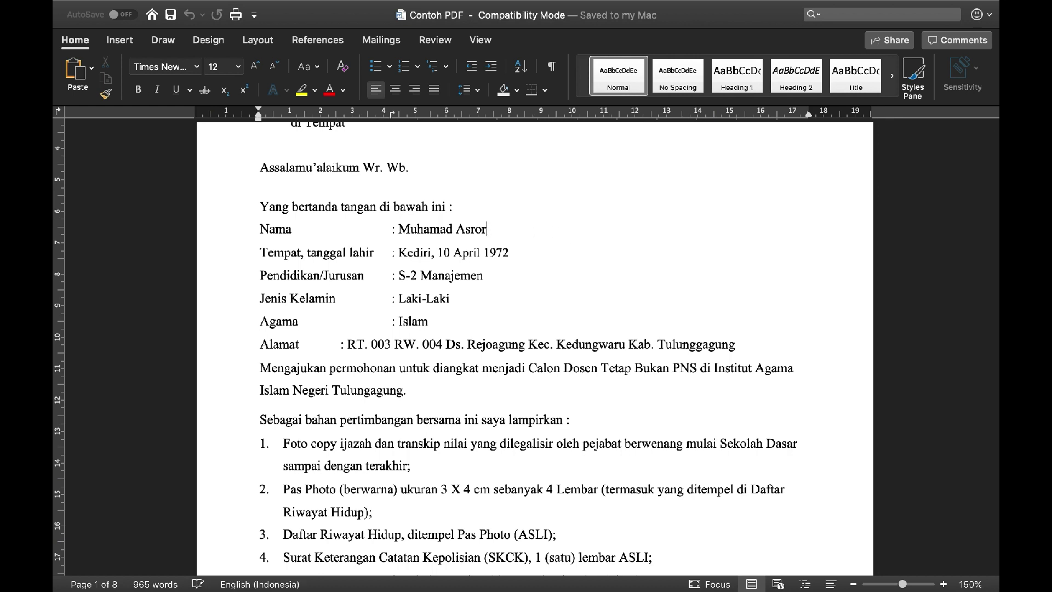
pyautogui.press('BackSpace')
pyautogui.press('BackSpace')
pyautogui.press('BackSpace')
pyautogui.press('BackSpace')
pyautogui.press('BackSpace')
pyautogui.press('BackSpace')
pyautogui.press('BackSpace')
pyautogui.press('BackSpace')
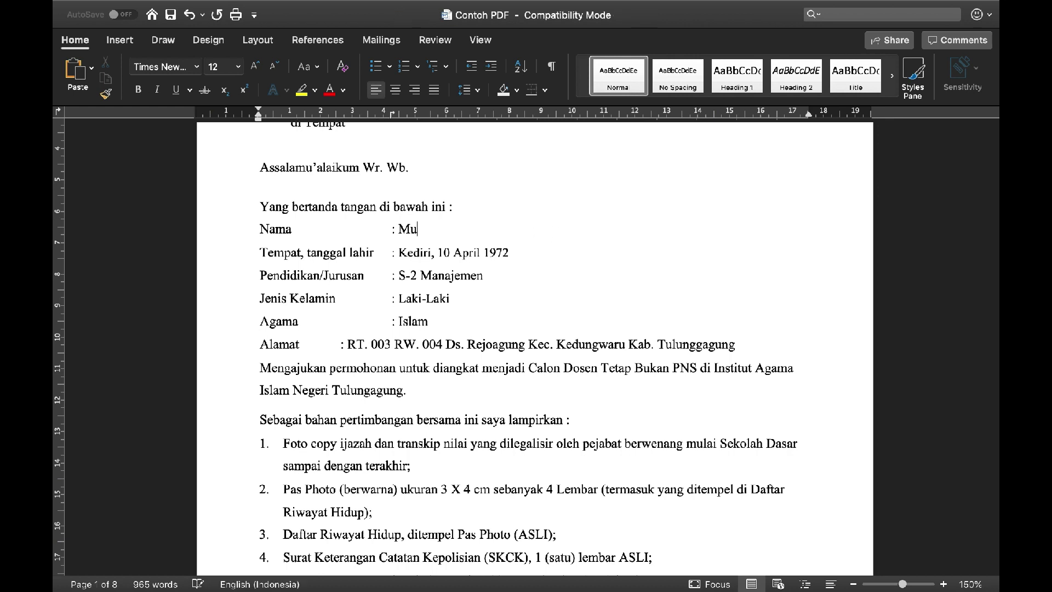
pyautogui.write('siman P')
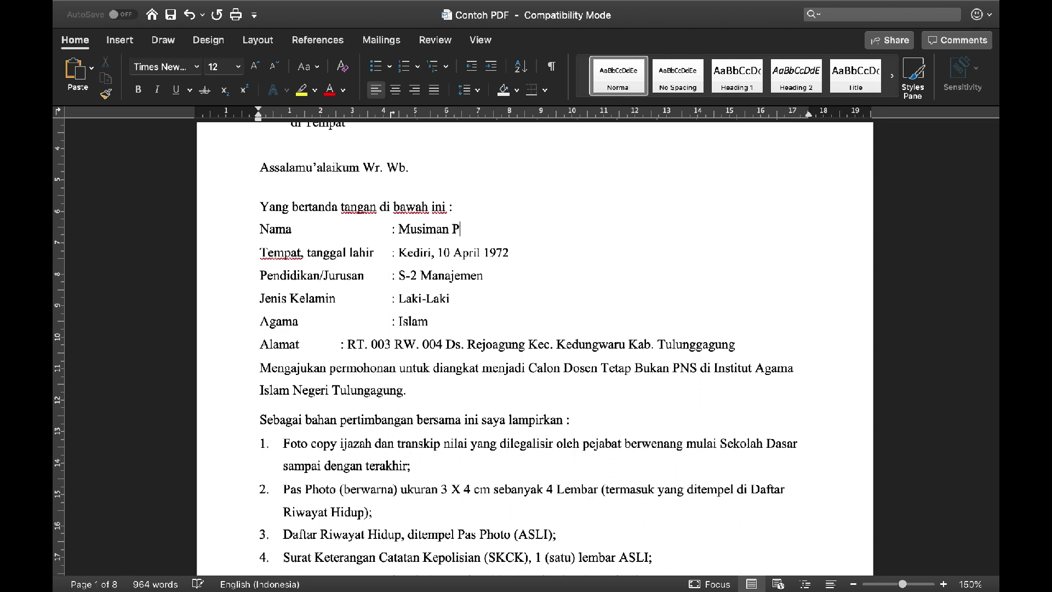
pyautogui.write('roject')
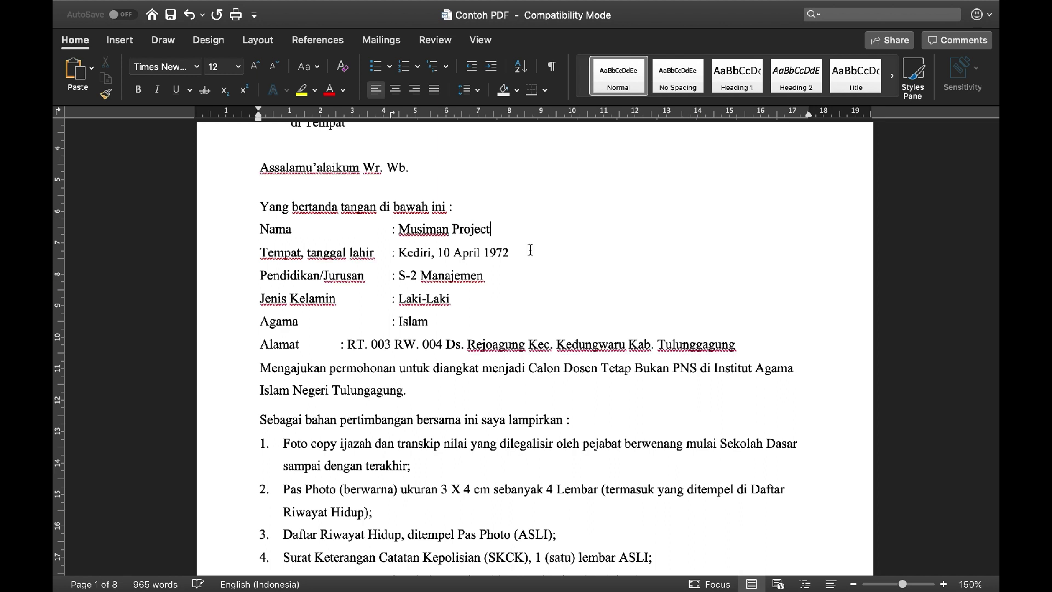
# - Change the field of study after S-2 on the Pendidikan/Jurusan line to Youtuber
pyautogui.scroll(-1, 538, 268)
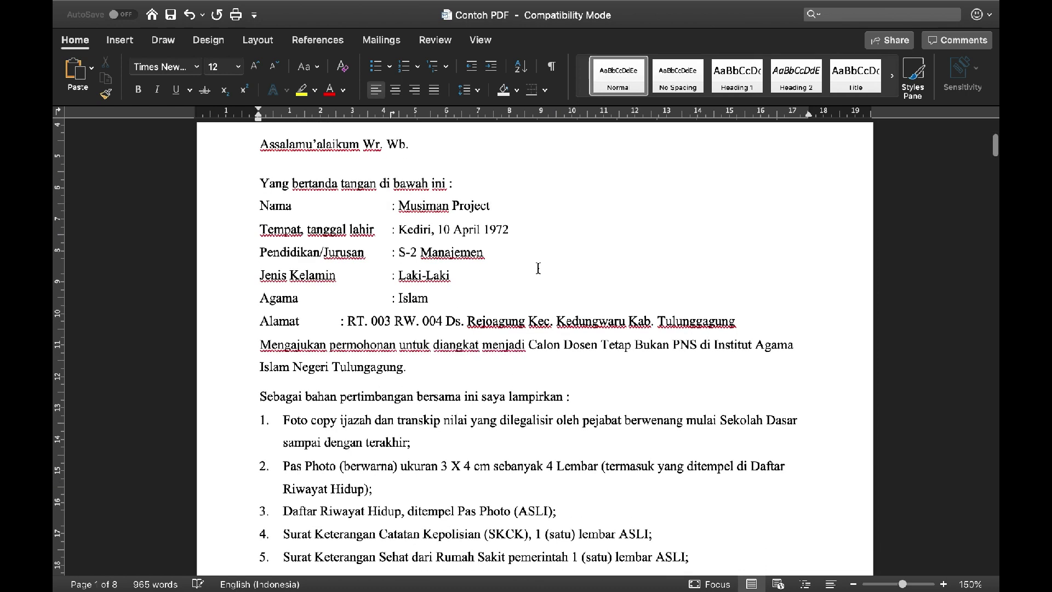
pyautogui.click(492, 255)
pyautogui.press('BackSpace')
pyautogui.press('BackSpace')
pyautogui.press('BackSpace')
pyautogui.press('BackSpace')
pyautogui.press('BackSpace')
pyautogui.press('BackSpace')
pyautogui.press('BackSpace')
pyautogui.press('BackSpace')
pyautogui.press('BackSpace')
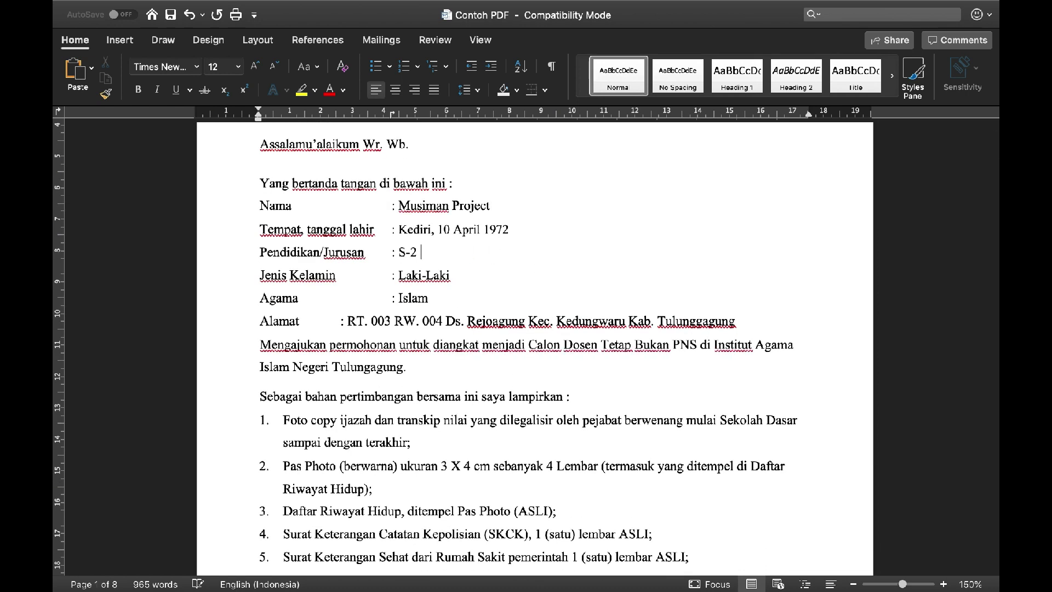
pyautogui.write('Youtuber')
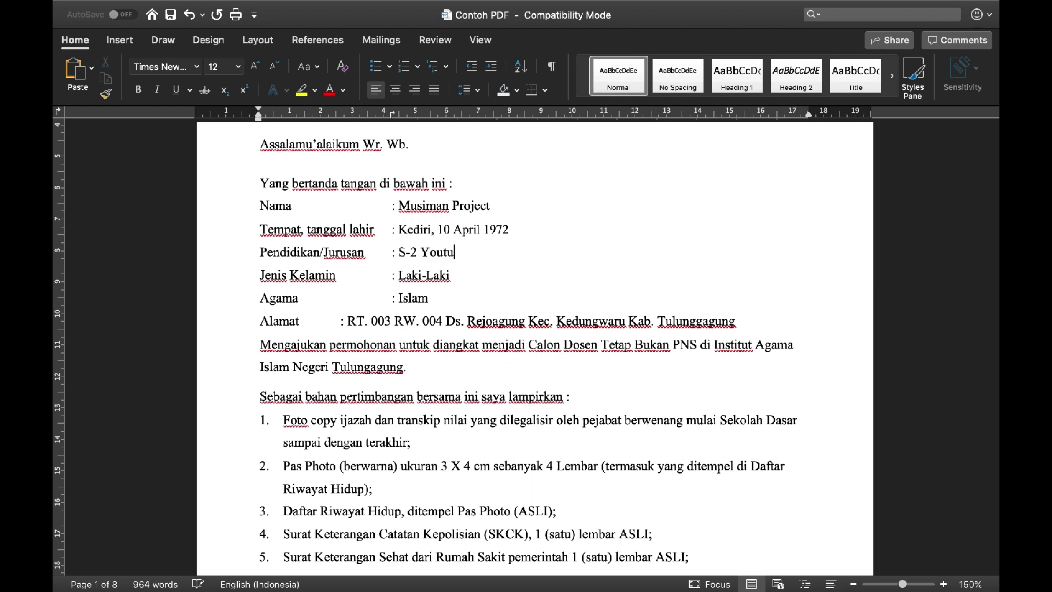
pyautogui.click(506, 277)
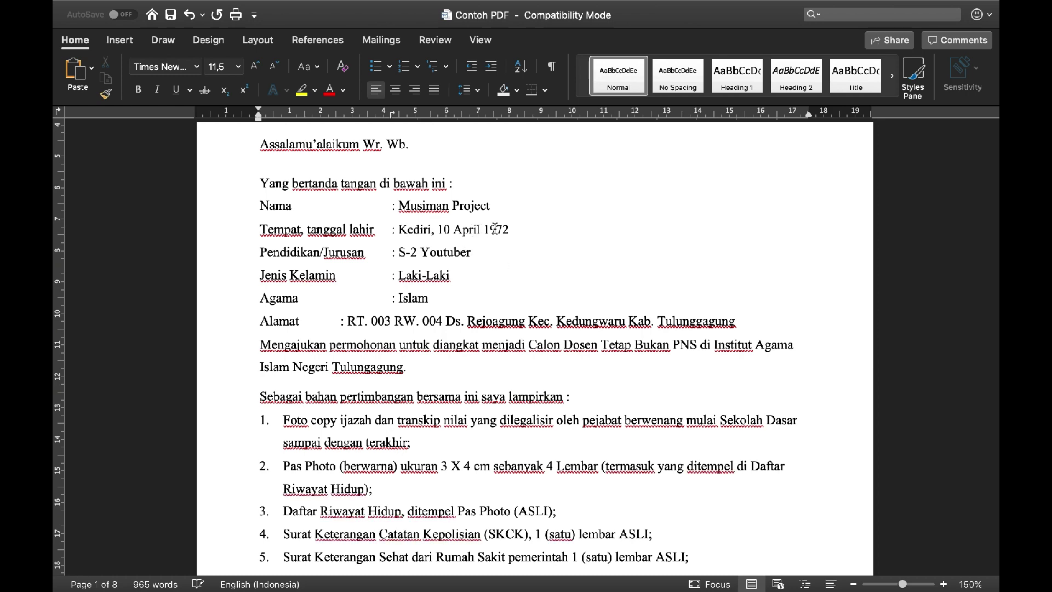
# - Review the application letter and the Surat Pernyataan page of the converted document, checking that text and layout were preserved
pyautogui.scroll(-2, 508, 227)
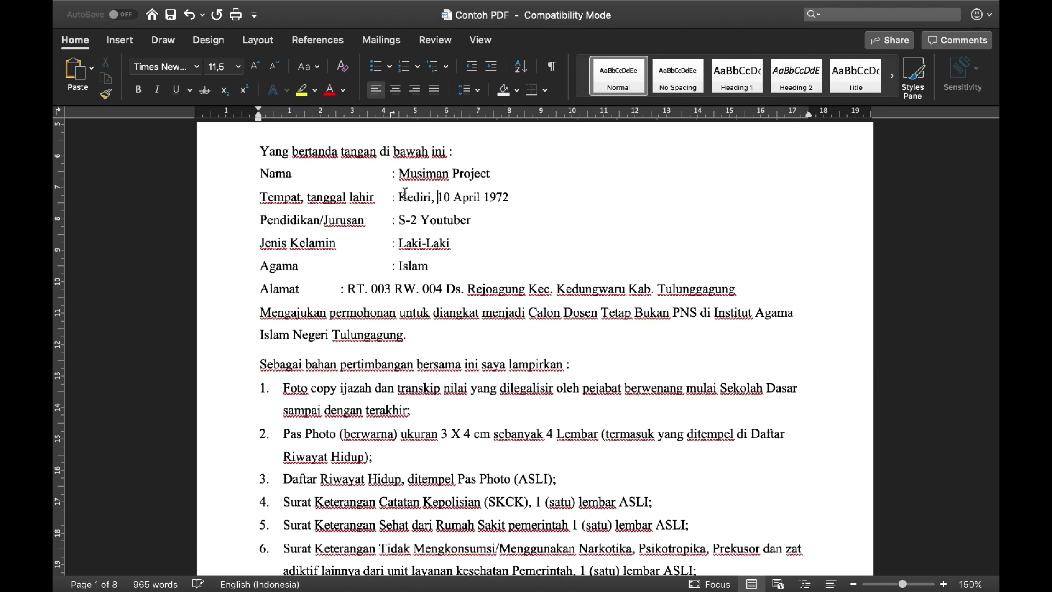
pyautogui.scroll(-3, 435, 282)
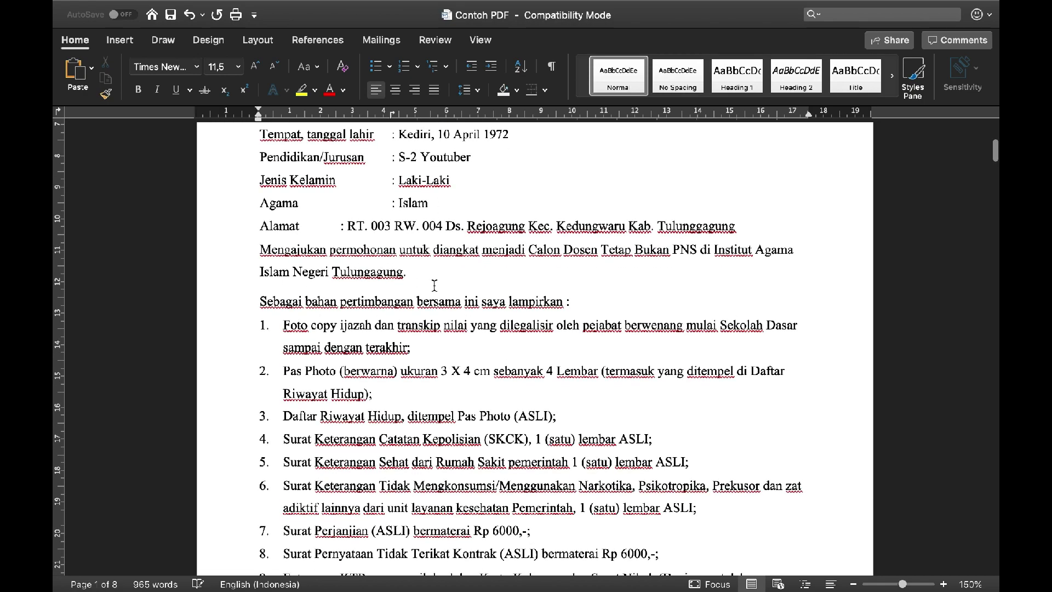
pyautogui.scroll(3, 434, 285)
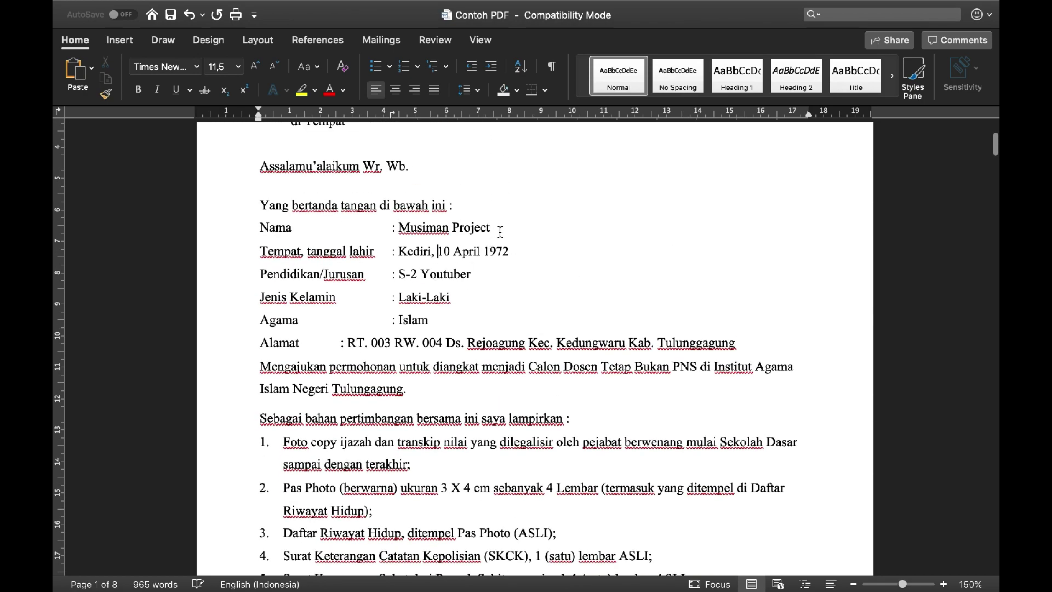
pyautogui.click(504, 228)
pyautogui.scroll(-5, 544, 277)
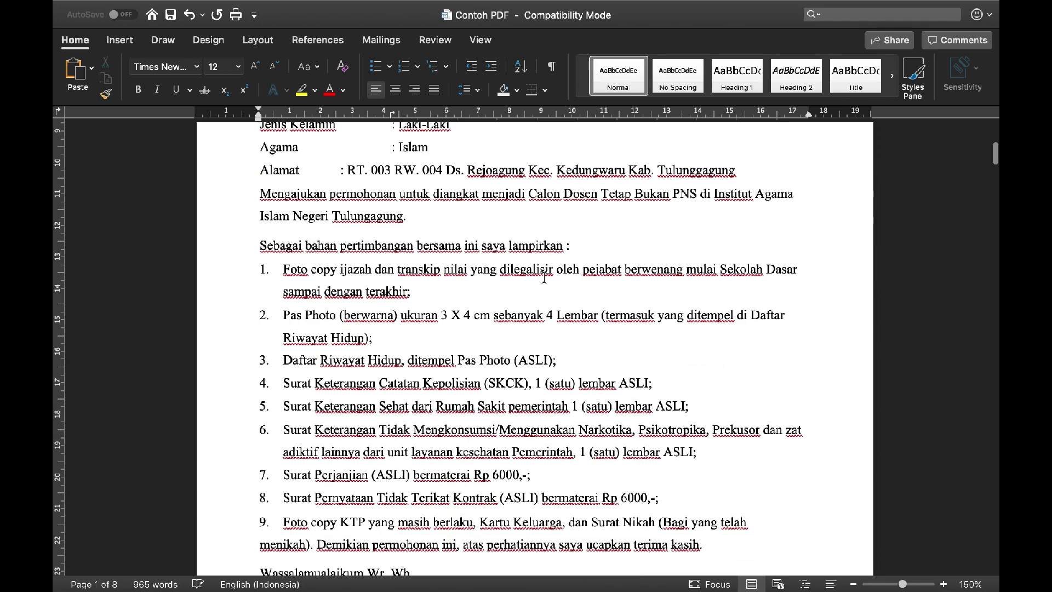
pyautogui.scroll(-5, 544, 276)
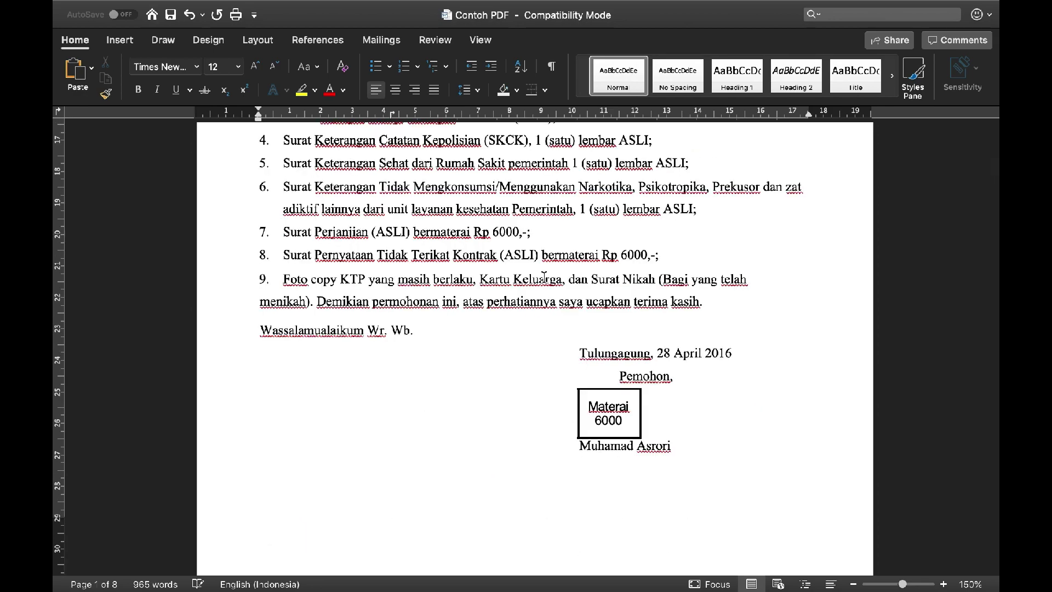
pyautogui.scroll(-6, 544, 277)
pyautogui.scroll(-4, 544, 277)
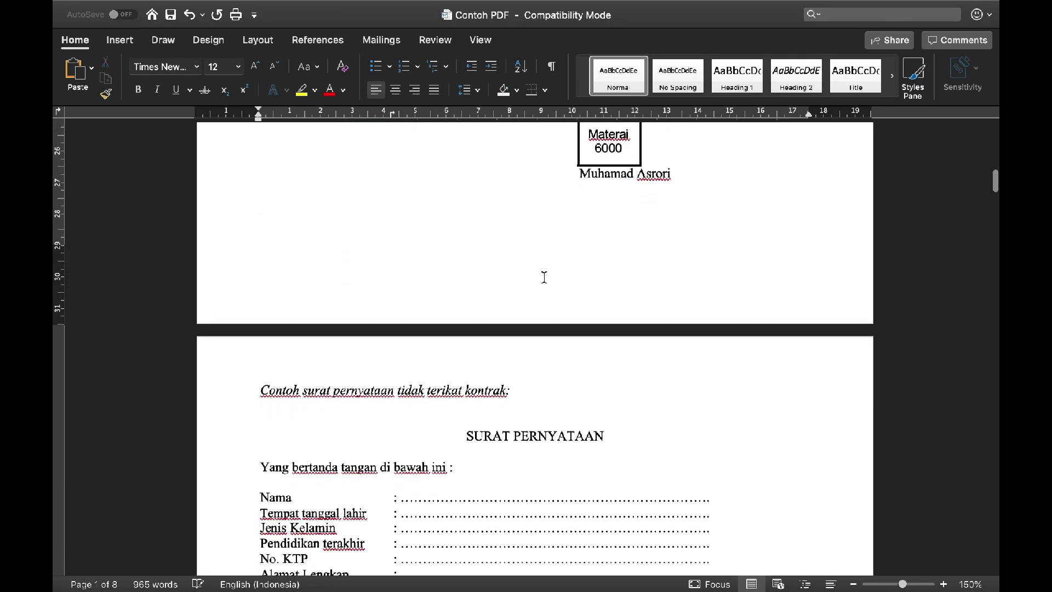
pyautogui.scroll(-3, 544, 276)
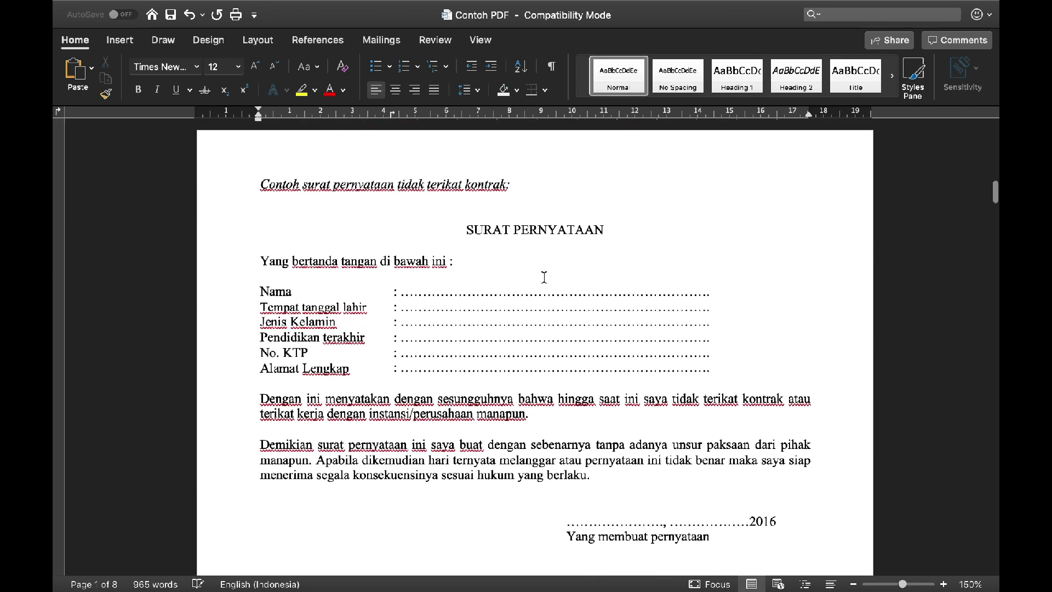
pyautogui.scroll(-1, 544, 277)
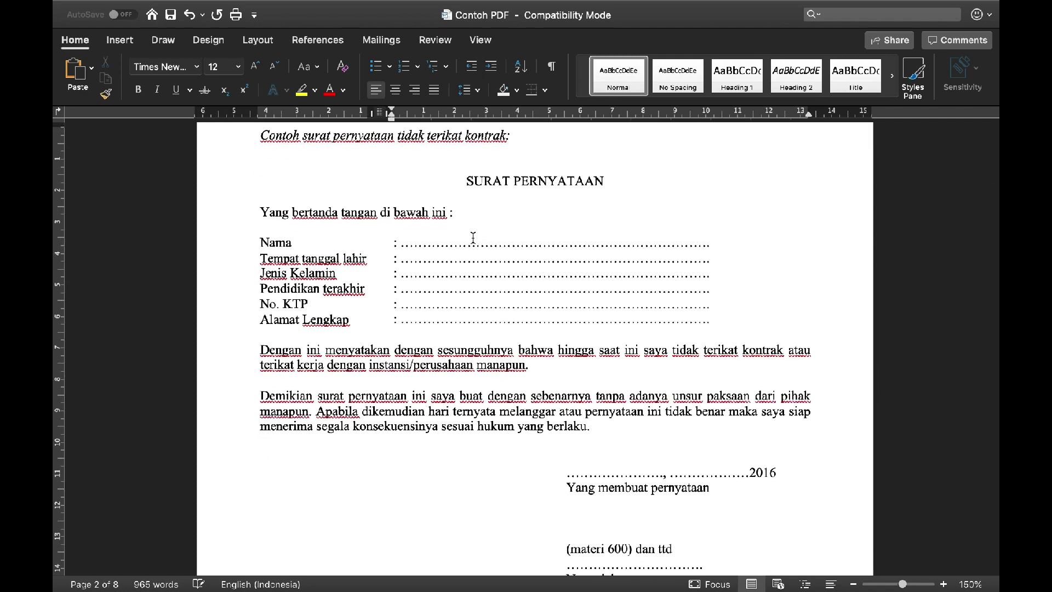
pyautogui.scroll(-7, 407, 236)
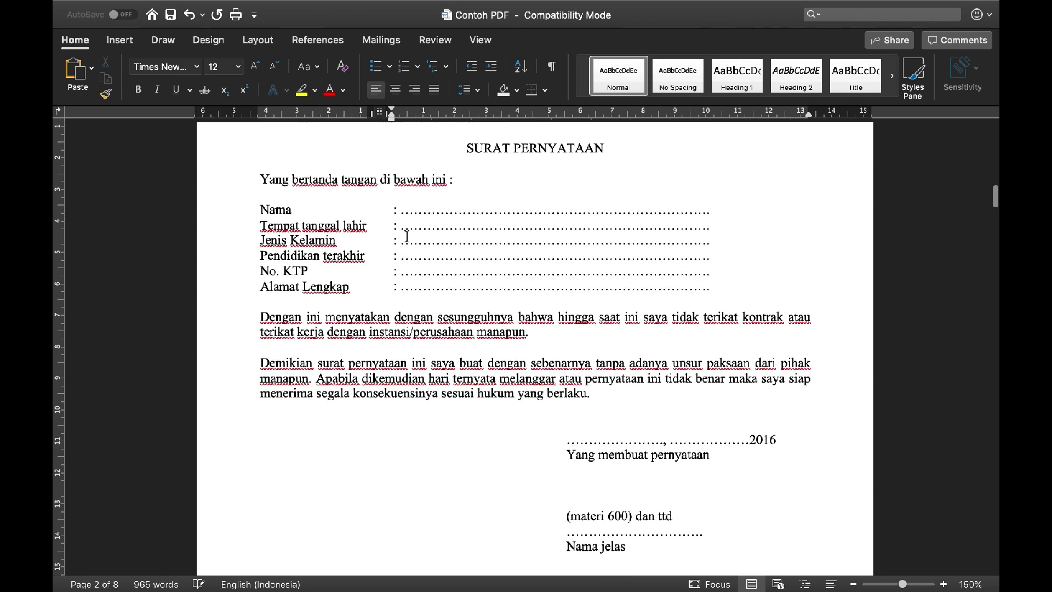
pyautogui.scroll(-13, 406, 236)
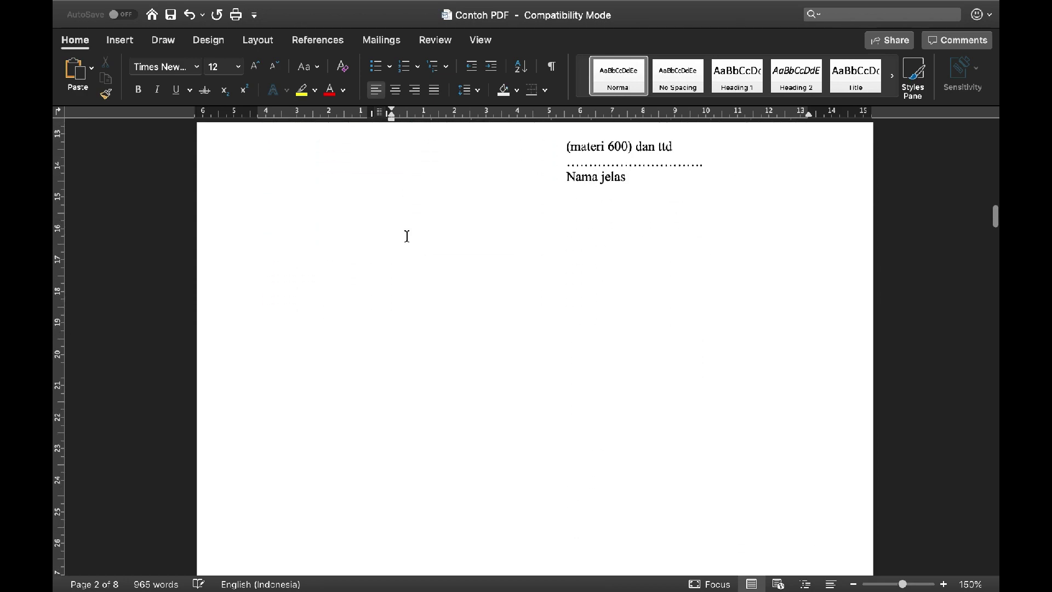
# - Try to enter Mu after the colon on the Nama Lengkap line of the Surat Perjanjian
pyautogui.scroll(-7, 407, 236)
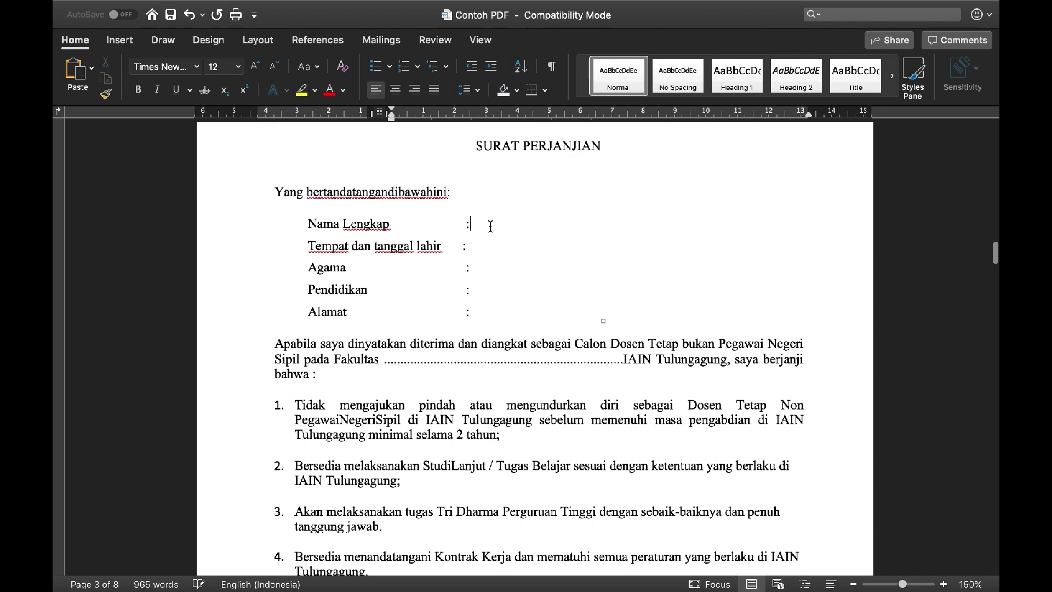
pyautogui.write('Mu')
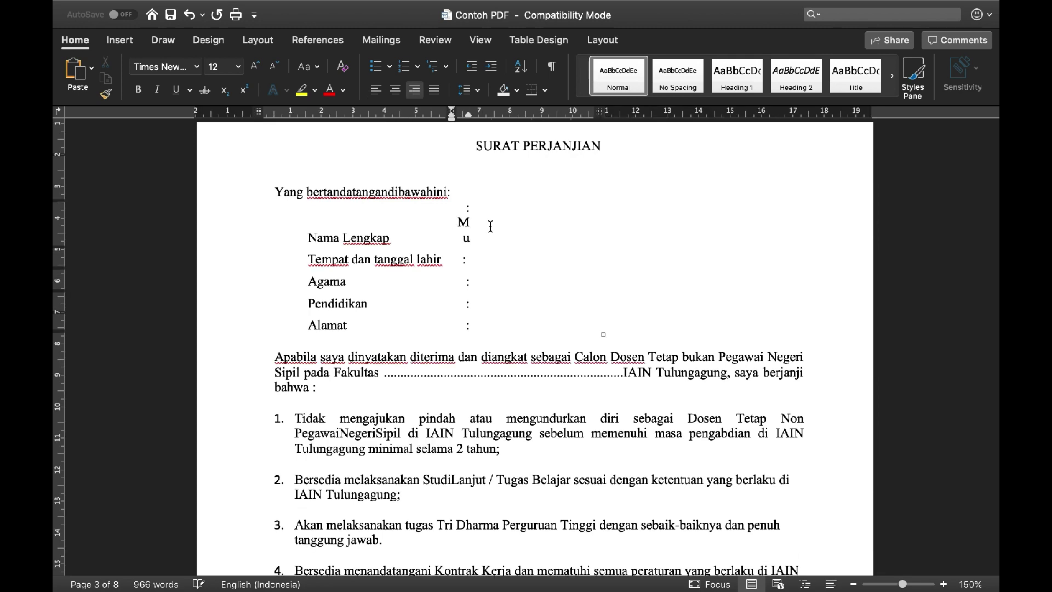
pyautogui.press('BackSpace')
pyautogui.press('BackSpace')
pyautogui.press('BackSpace')
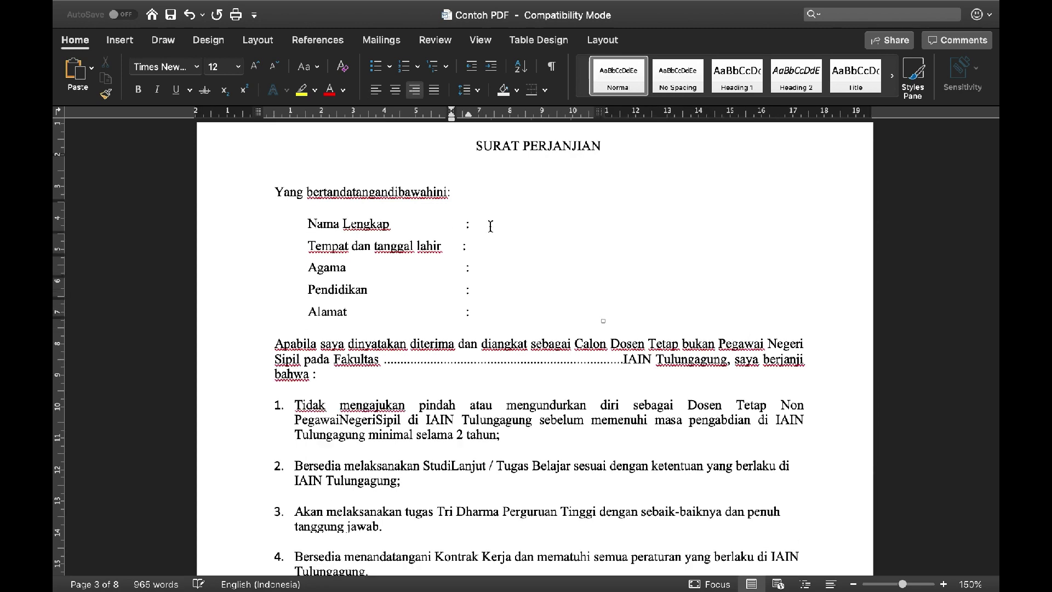
# - Examine the rest of the converted document, from the Surat Perjanjian through the Daftar Riwayat Hidup tables to the final PERHATIAN notes
pyautogui.scroll(-7, 515, 291)
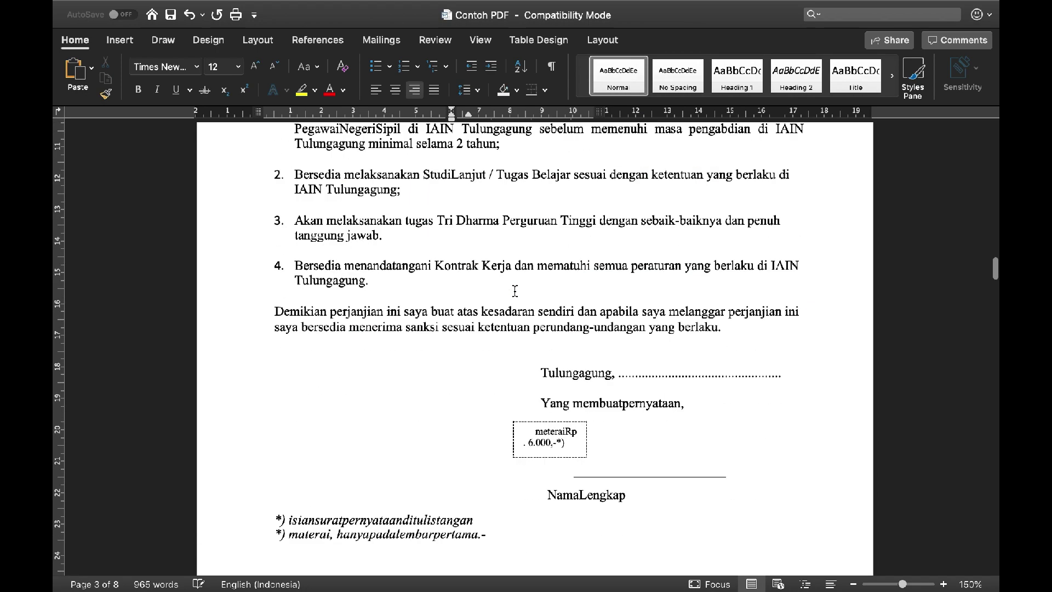
pyautogui.scroll(-10, 515, 291)
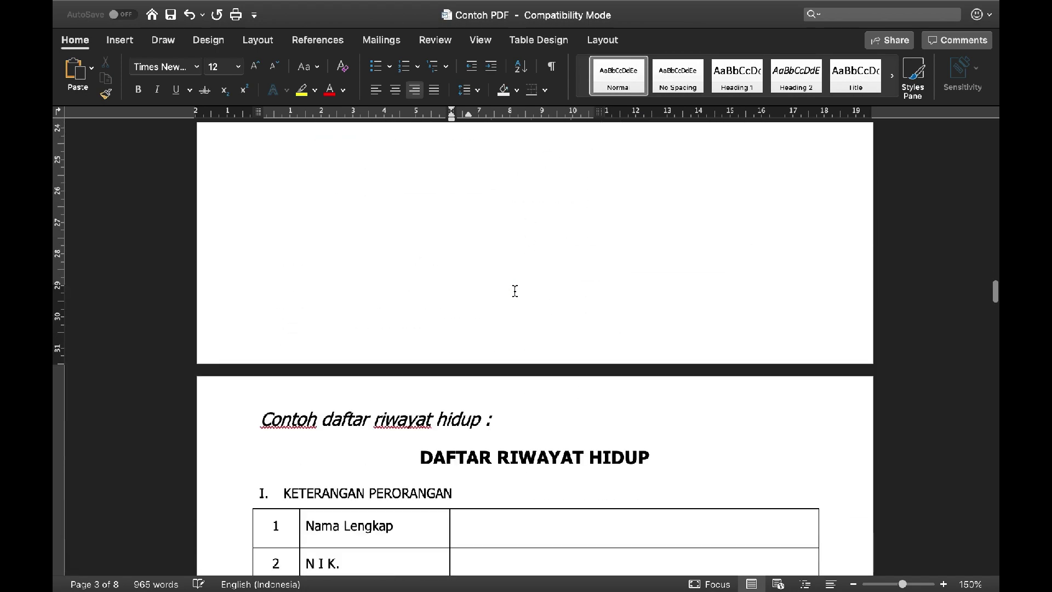
pyautogui.scroll(-4, 515, 291)
pyautogui.scroll(-3, 513, 291)
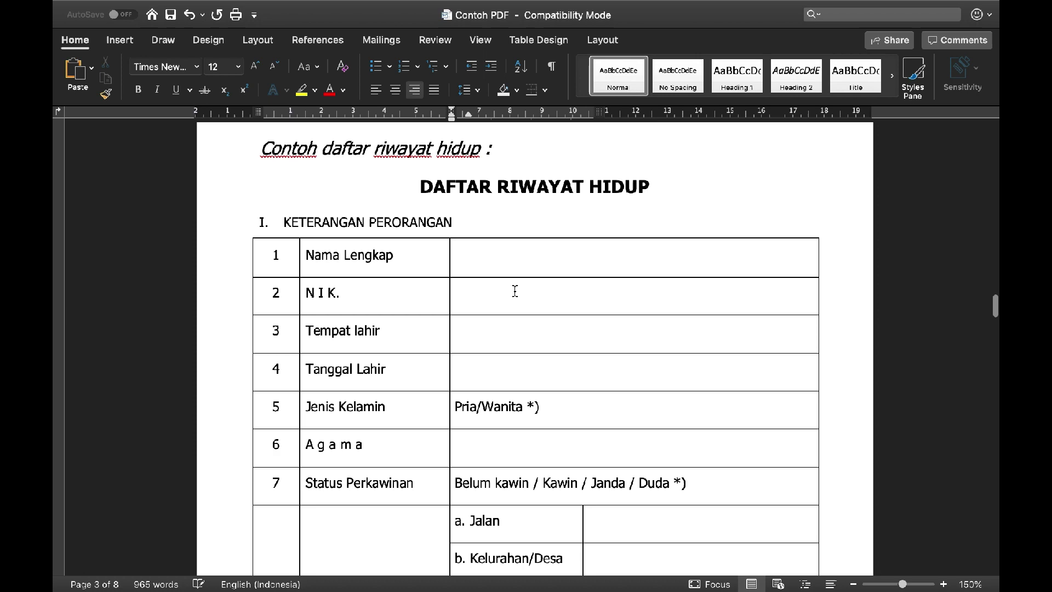
pyautogui.click(487, 260)
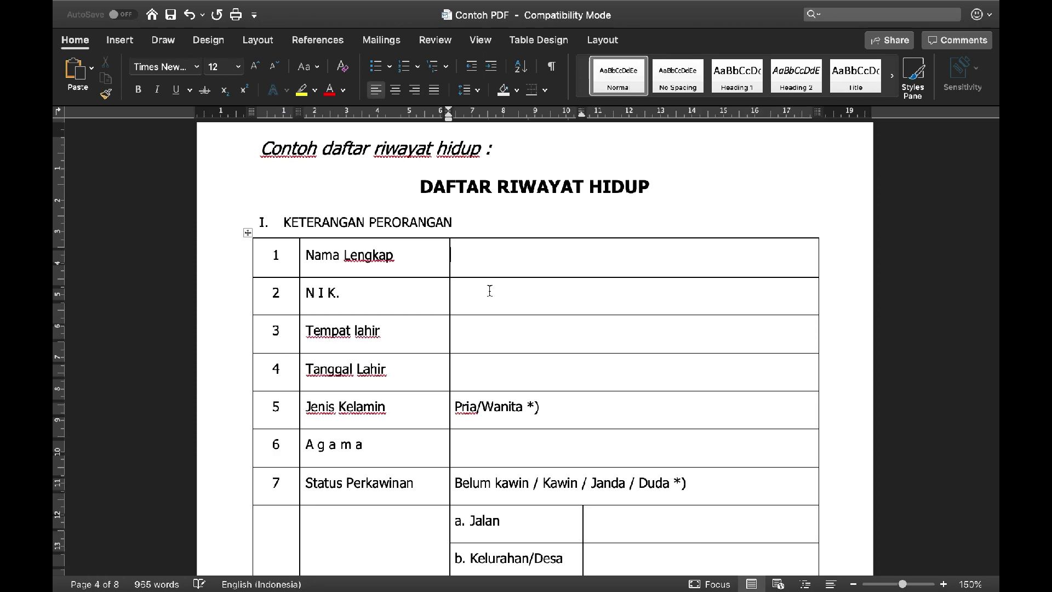
pyautogui.scroll(-10, 490, 291)
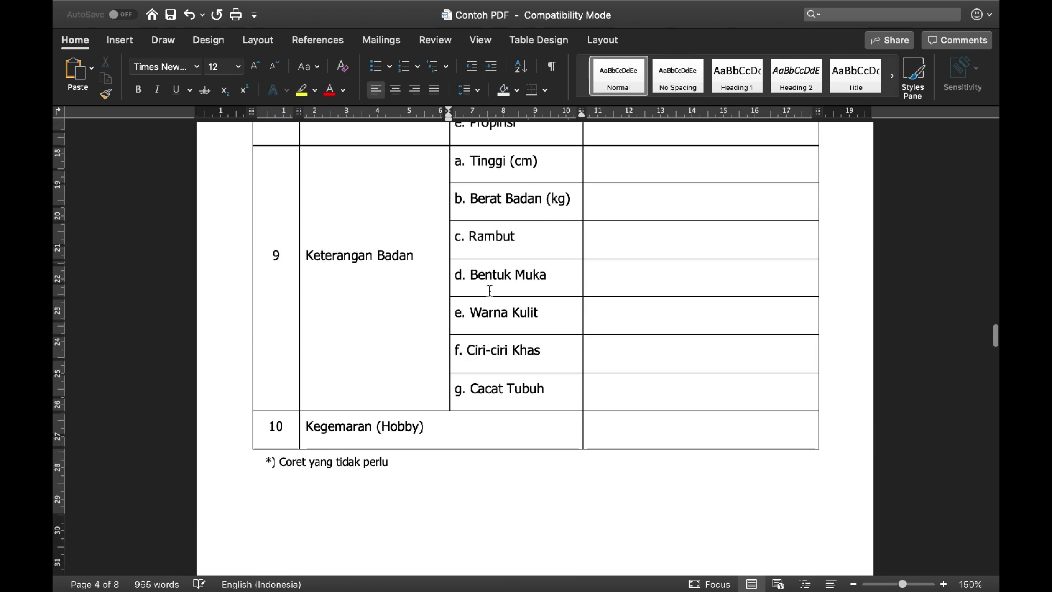
pyautogui.scroll(-13, 490, 291)
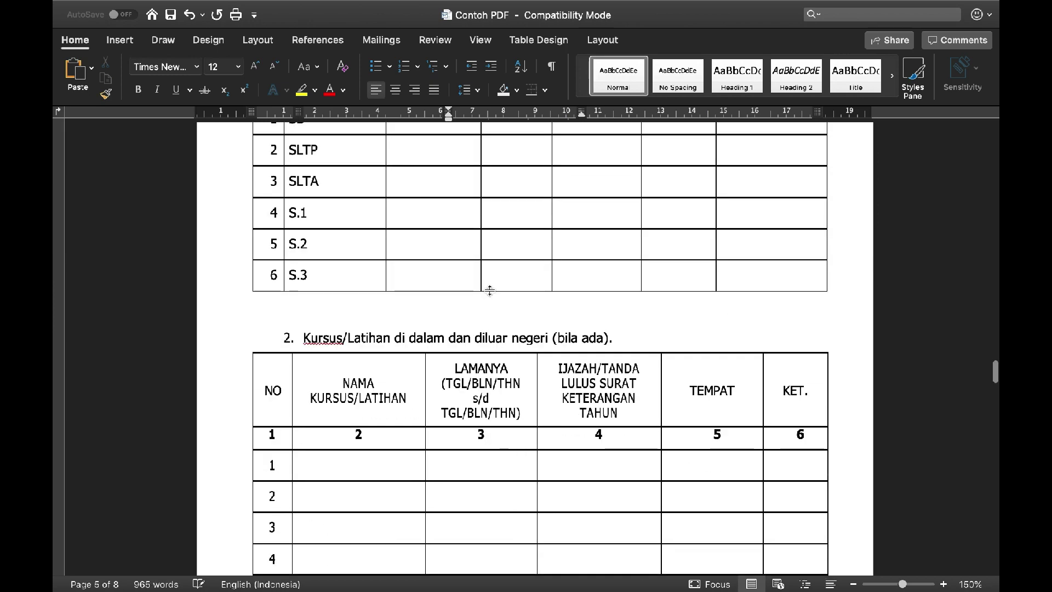
pyautogui.scroll(-6, 489, 291)
pyautogui.scroll(-15, 490, 291)
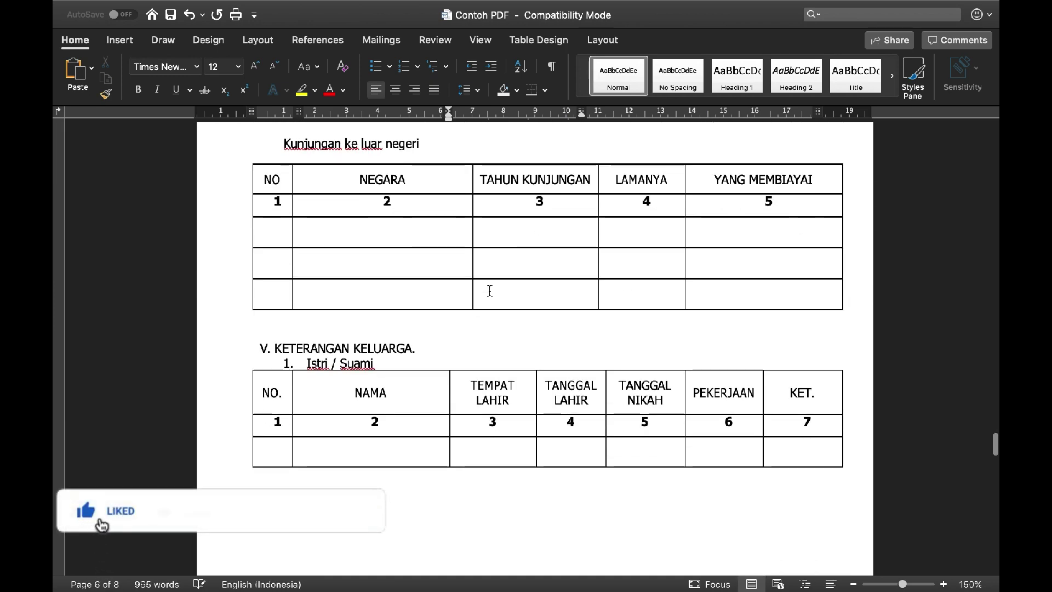
pyautogui.scroll(-10, 490, 290)
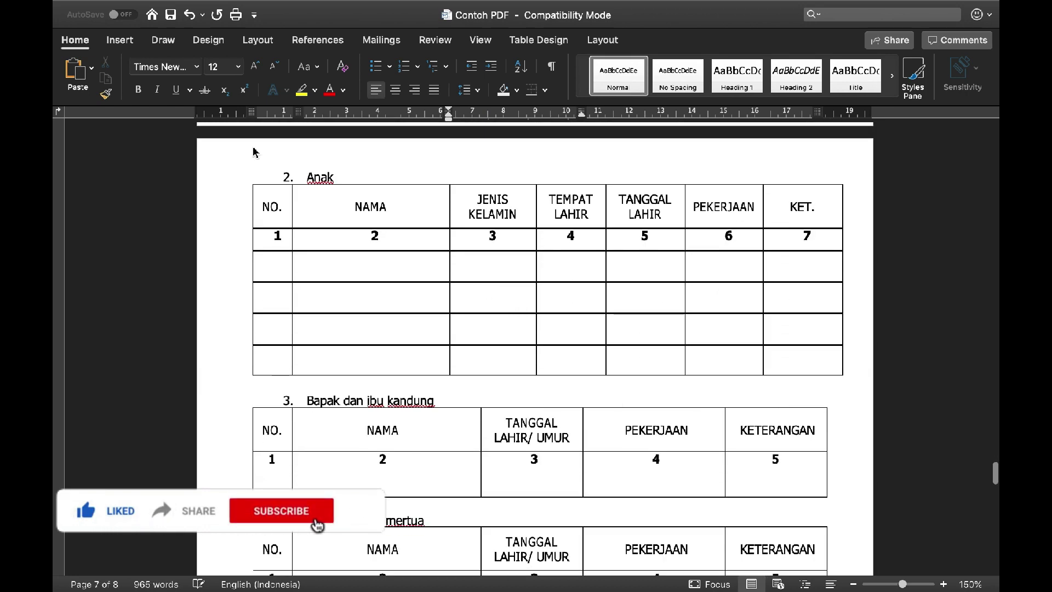
pyautogui.scroll(-10, 315, 306)
pyautogui.scroll(-9, 317, 309)
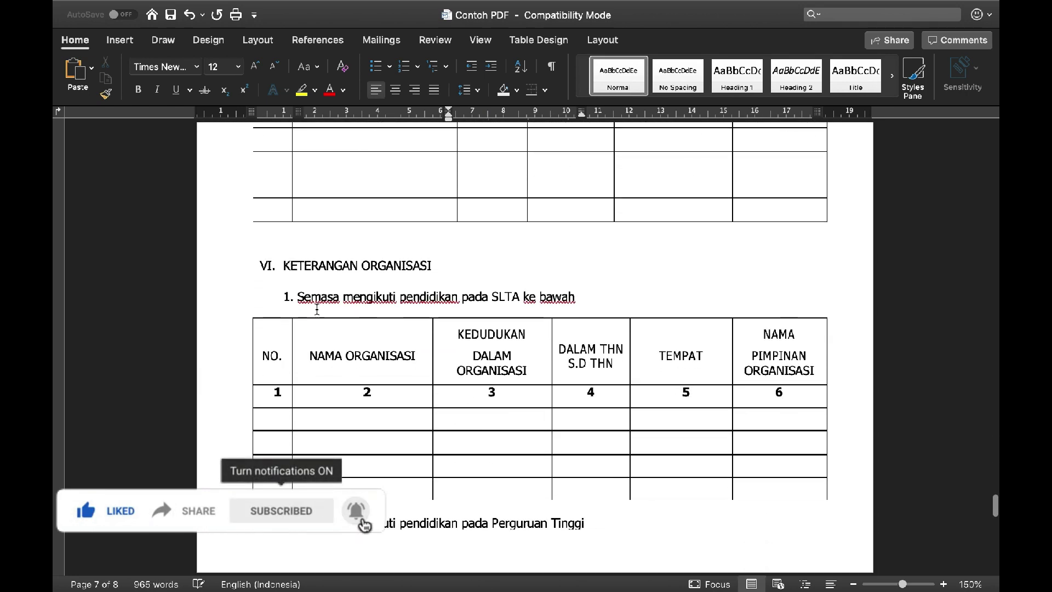
pyautogui.scroll(-6, 317, 310)
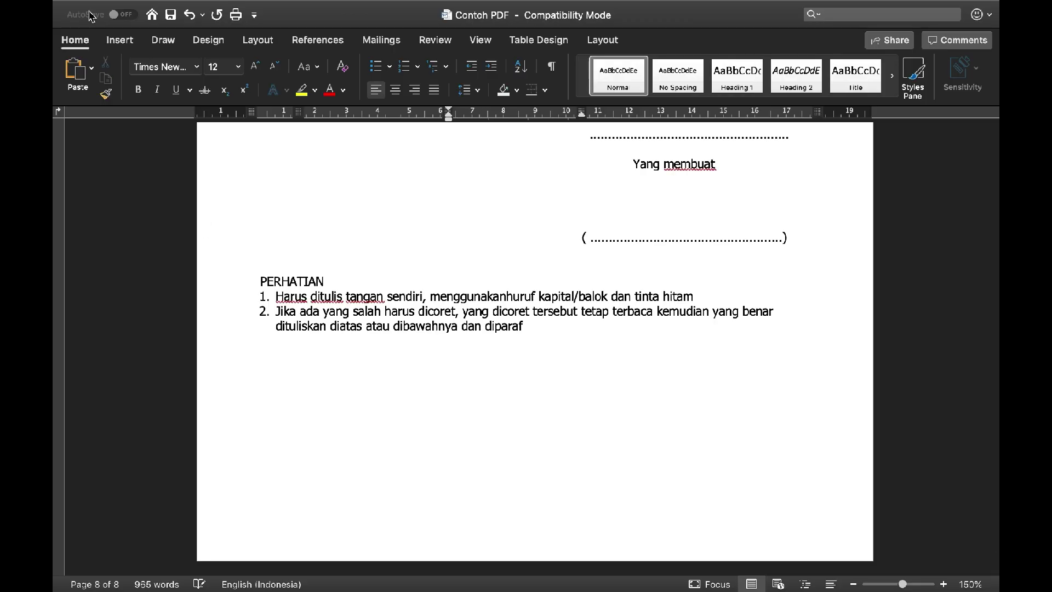
# - Leave full-screen Word for the pdf2doc.com page in Chrome and remove Contoh PDF.pdf from the conversion queue
pyautogui.moveTo(89, 2)
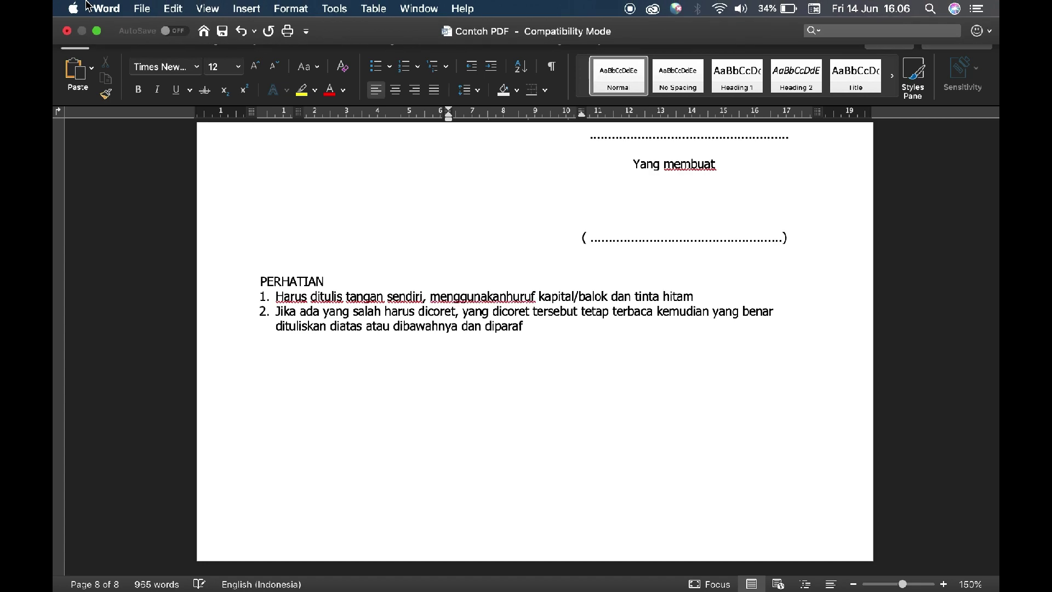
pyautogui.click(97, 31)
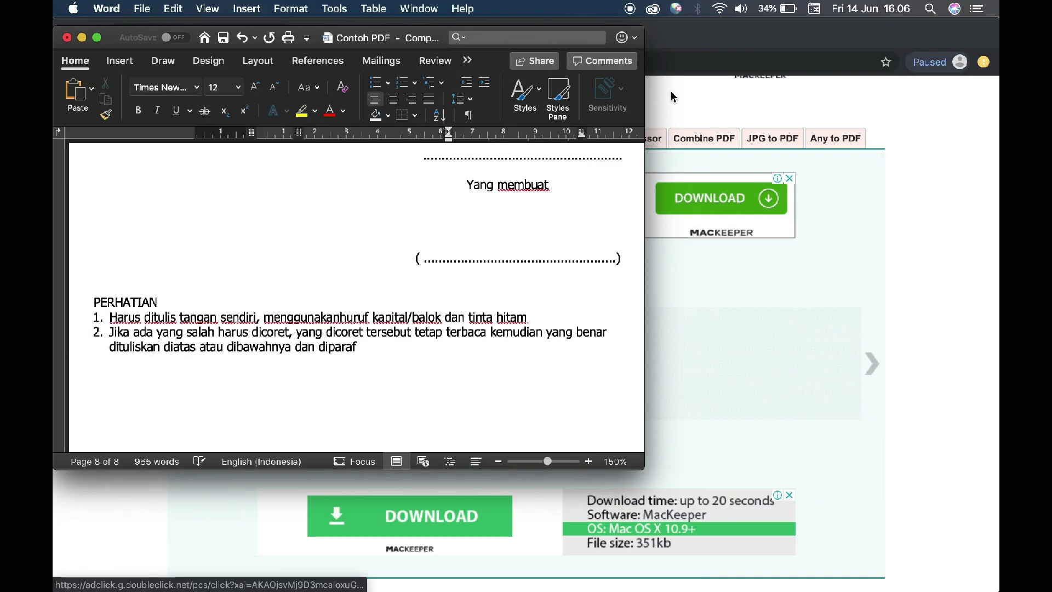
pyautogui.click(672, 96)
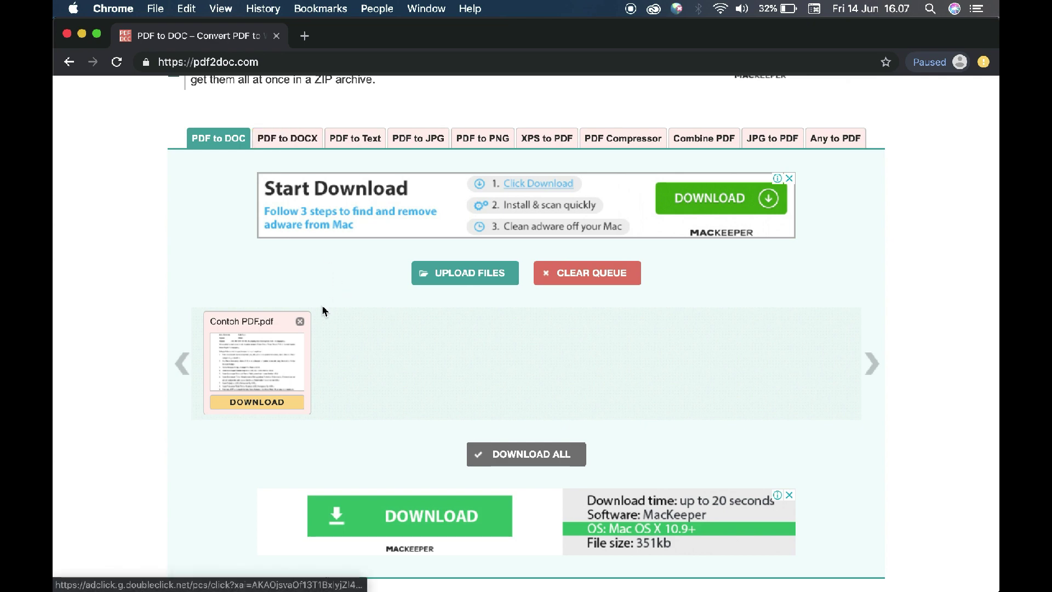
pyautogui.click(300, 323)
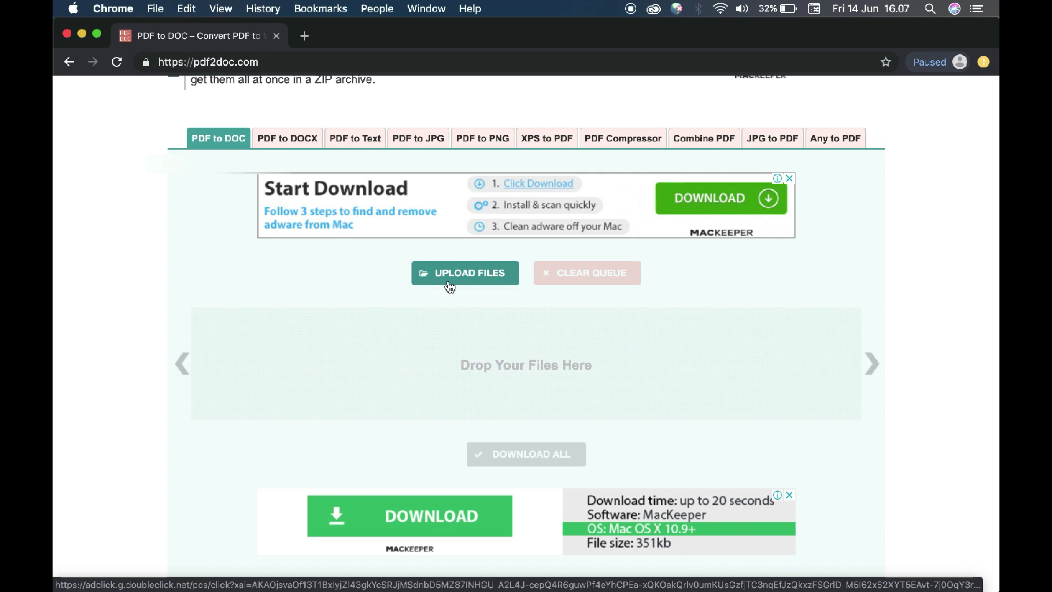
# - Upload Contoh PDF.pdf from the Musiman Project folder twice for conversion to DOC
pyautogui.click(423, 274)
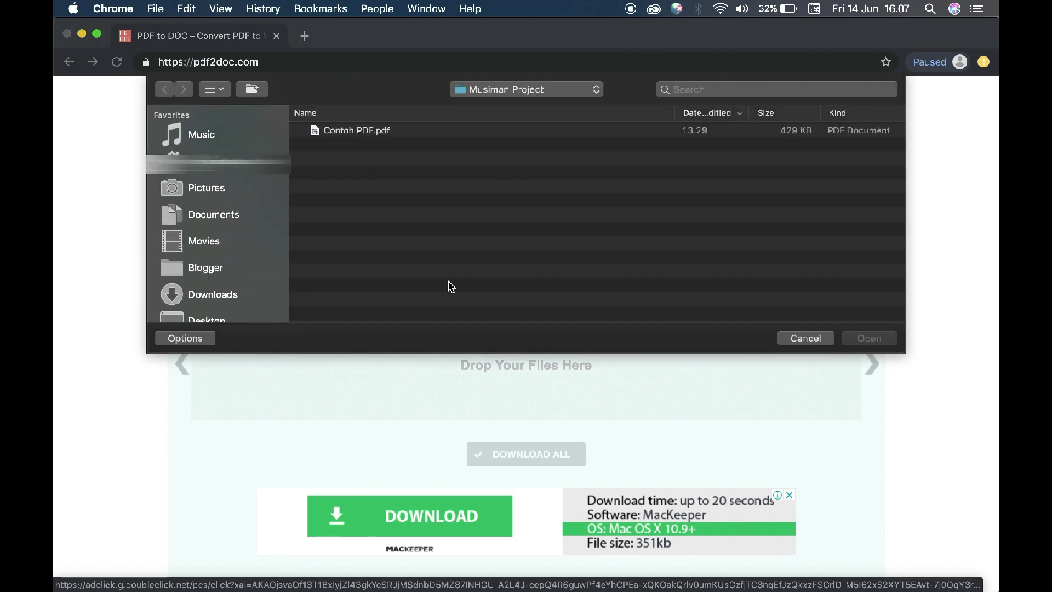
pyautogui.click(366, 132)
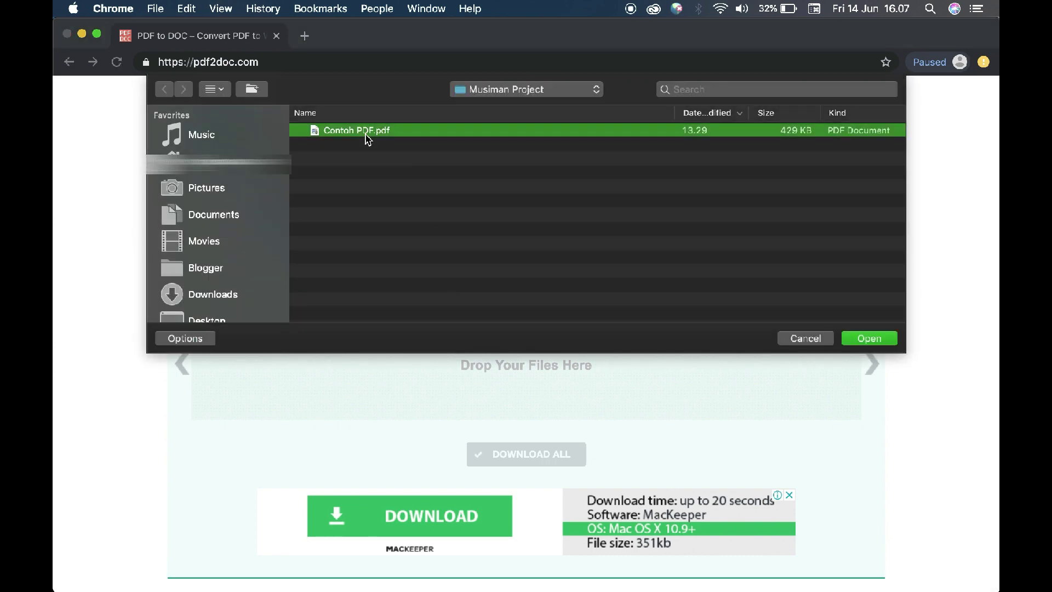
pyautogui.click(870, 338)
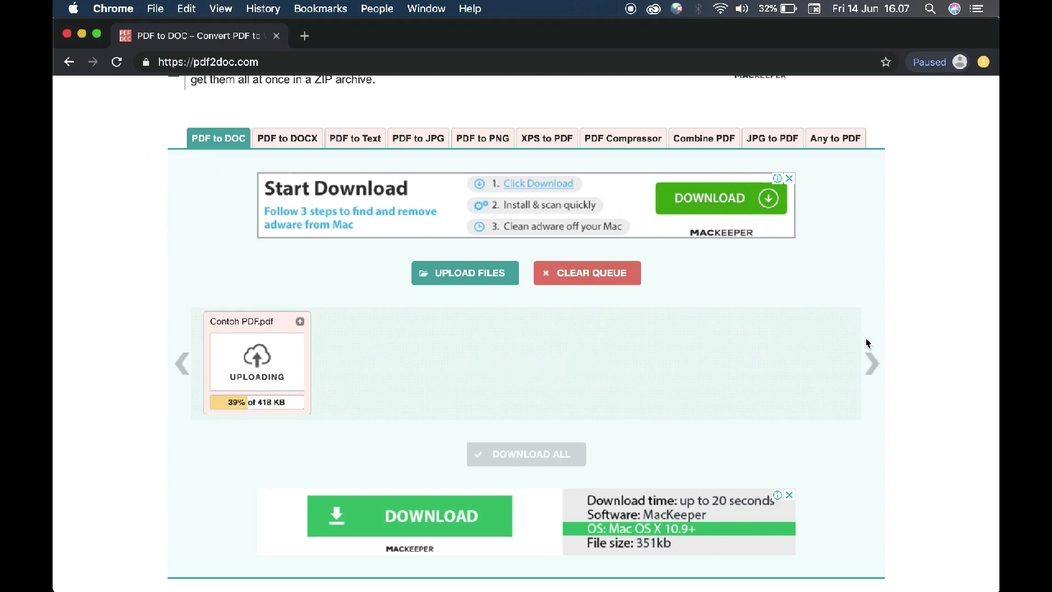
pyautogui.click(482, 274)
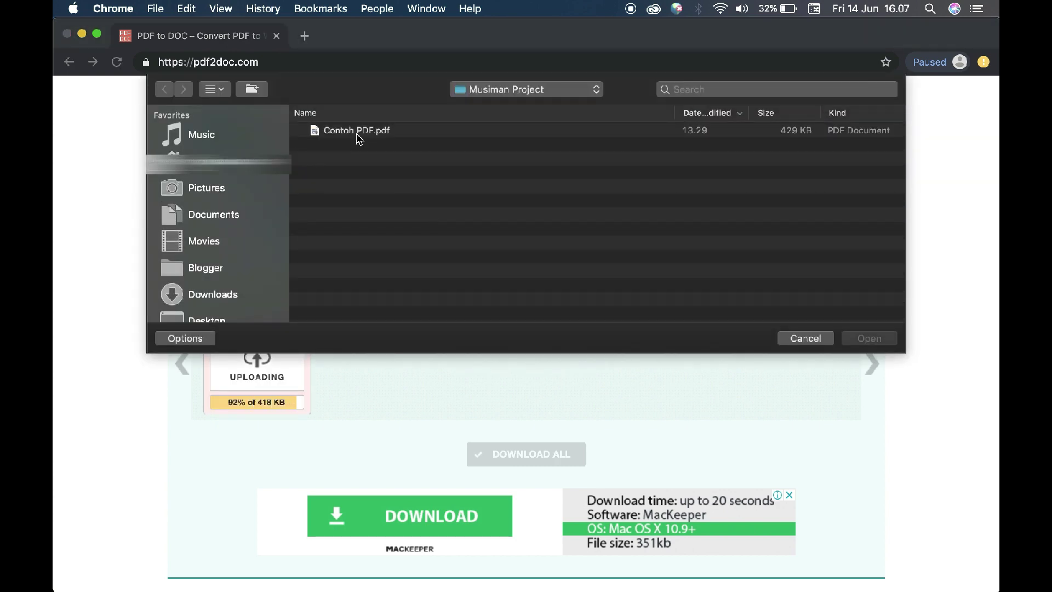
pyautogui.click(357, 132)
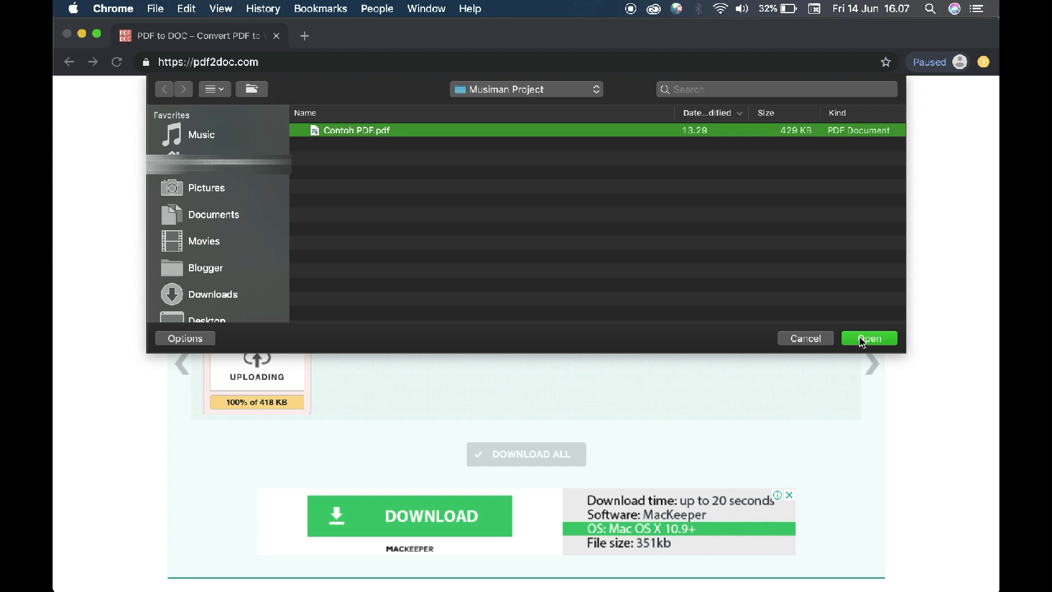
pyautogui.click(862, 339)
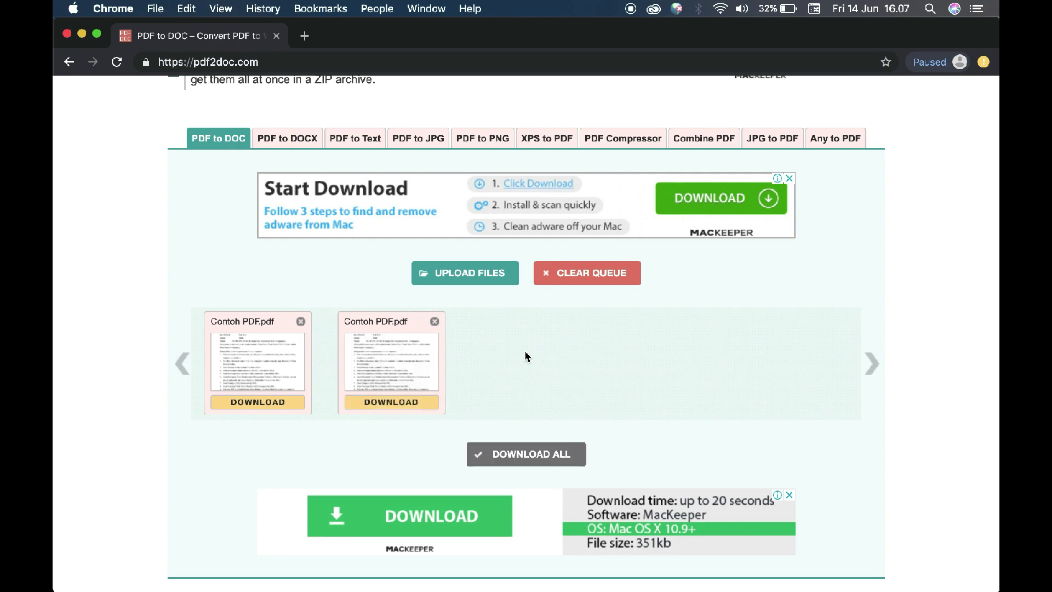
# - Download all converted files together as pdf2doc.zip and extract the archive in the Downloads folder
pyautogui.click(518, 460)
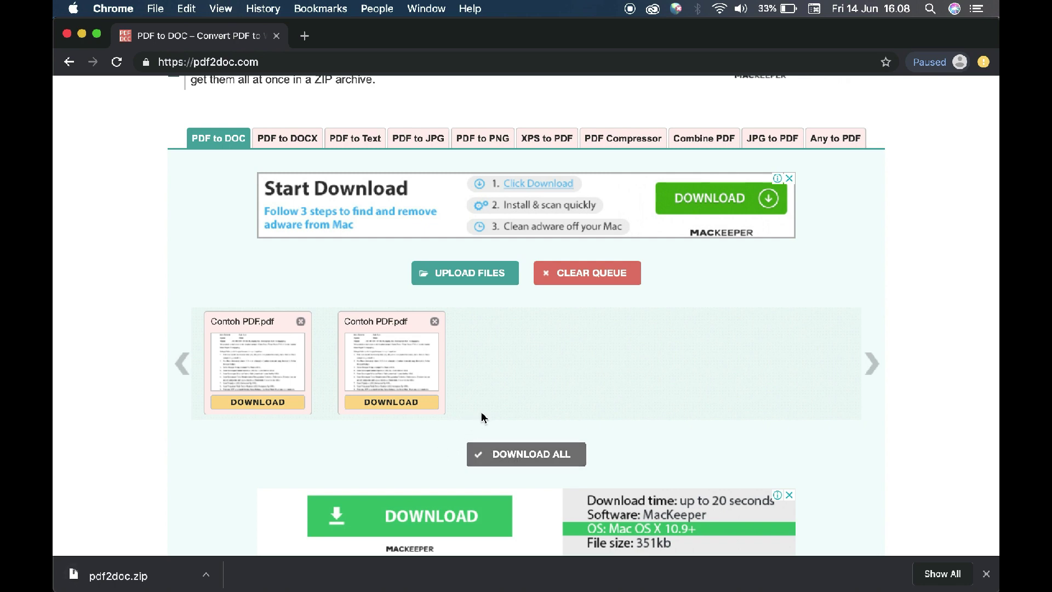
pyautogui.click(146, 578)
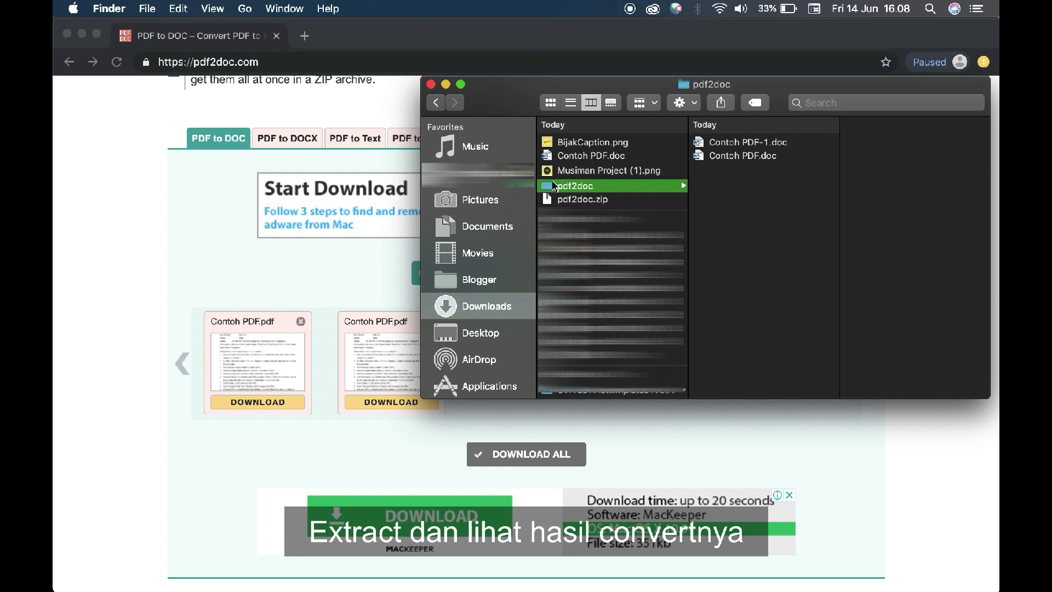
# - Preview Contoh PDF-1.doc and Contoh PDF.doc in the extracted pdf2doc folder
pyautogui.click(717, 156)
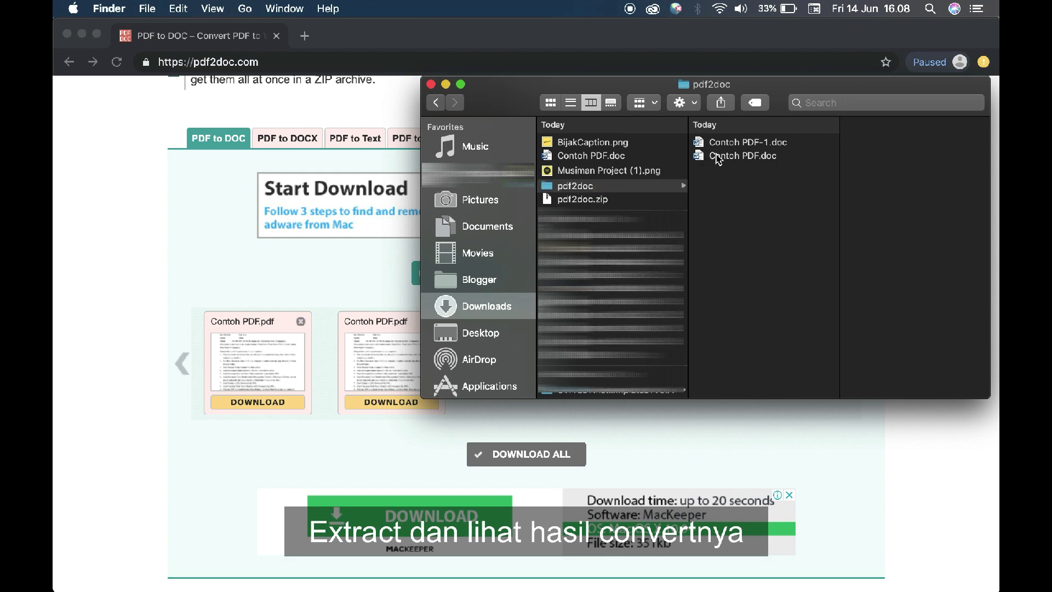
pyautogui.click(704, 143)
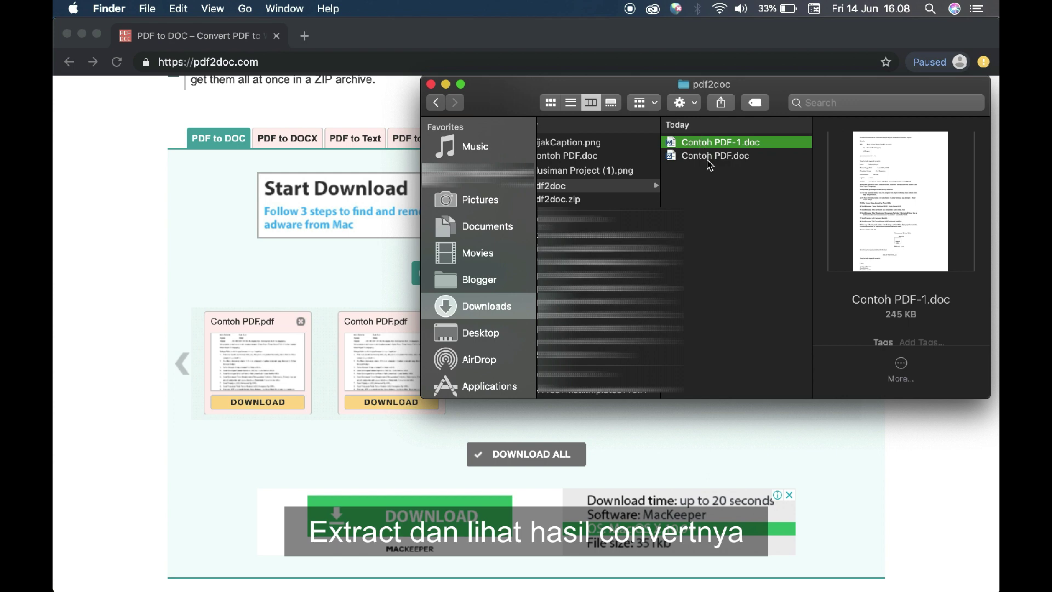
pyautogui.click(708, 159)
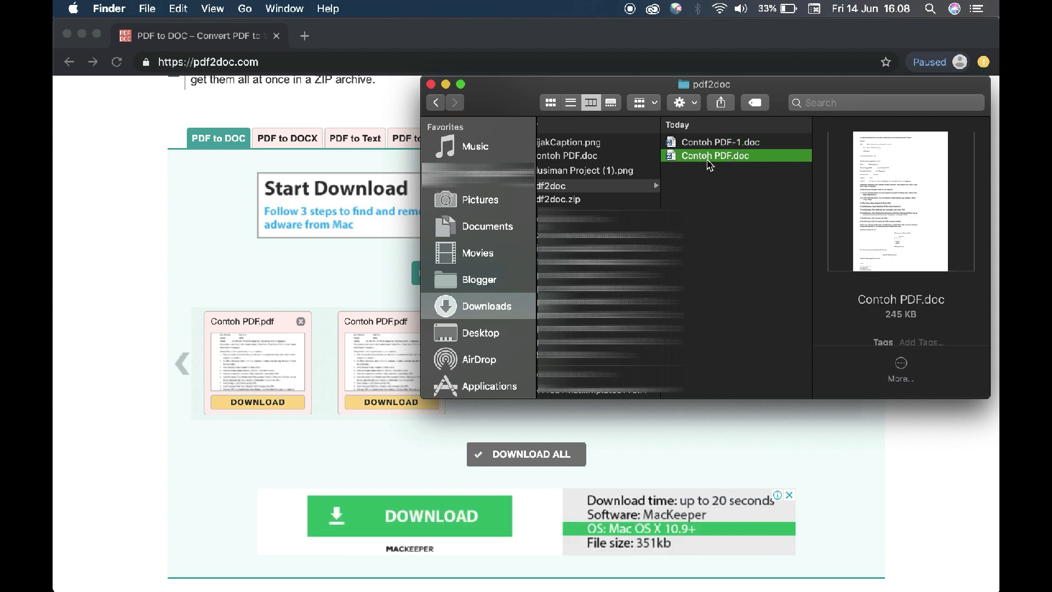